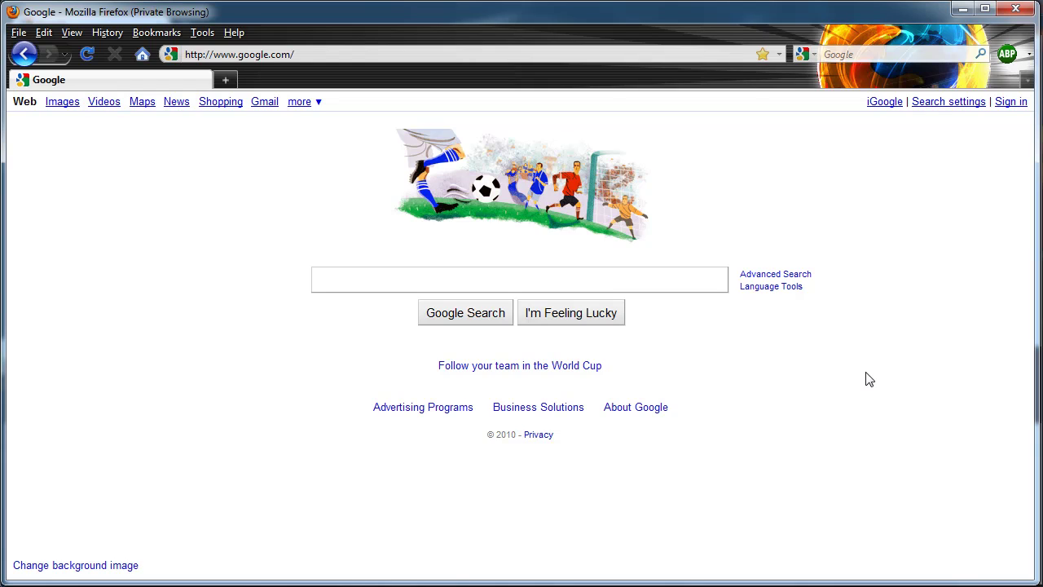
# Select the current page address and enlarge the browser window slightly.
pyautogui.click(375, 276)
pyautogui.click(272, 58)
pyautogui.click(376, 104)
pyautogui.moveTo(1033, 137); pyautogui.dragTo(1037, 137)
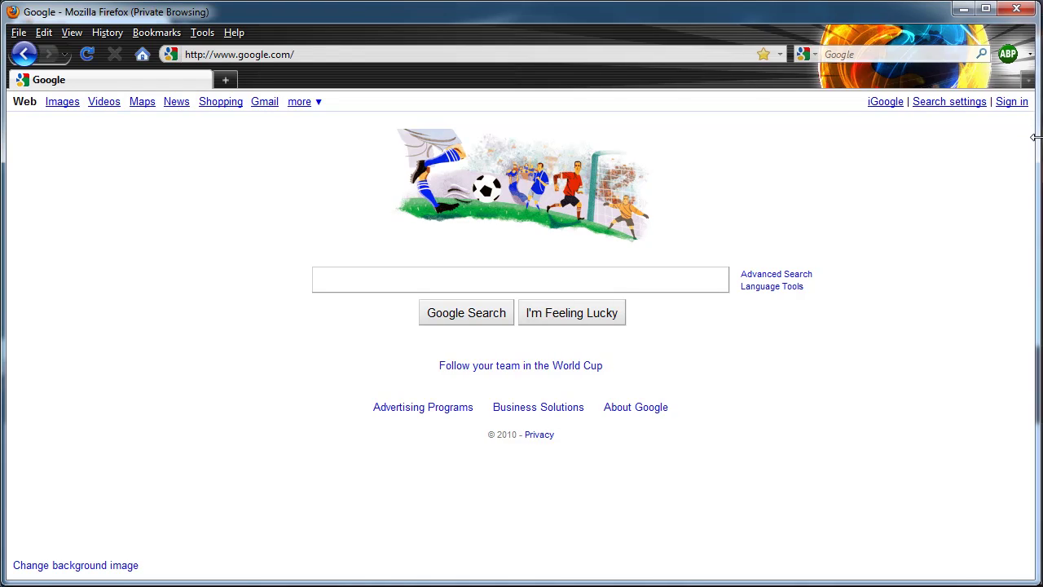
pyautogui.moveTo(943, 7); pyautogui.dragTo(943, 5)
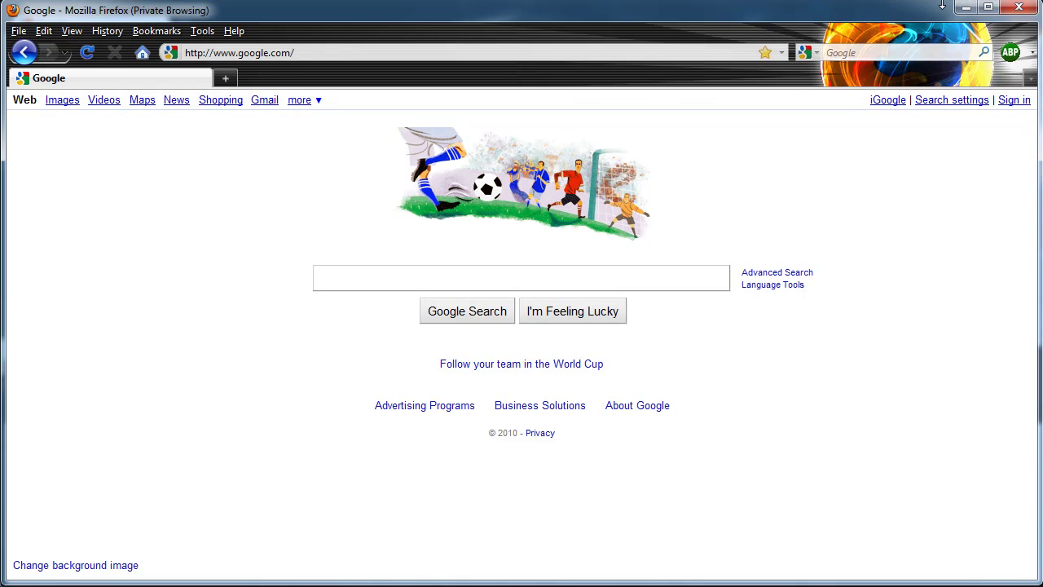
pyautogui.moveTo(1033, 208); pyautogui.dragTo(1036, 209)
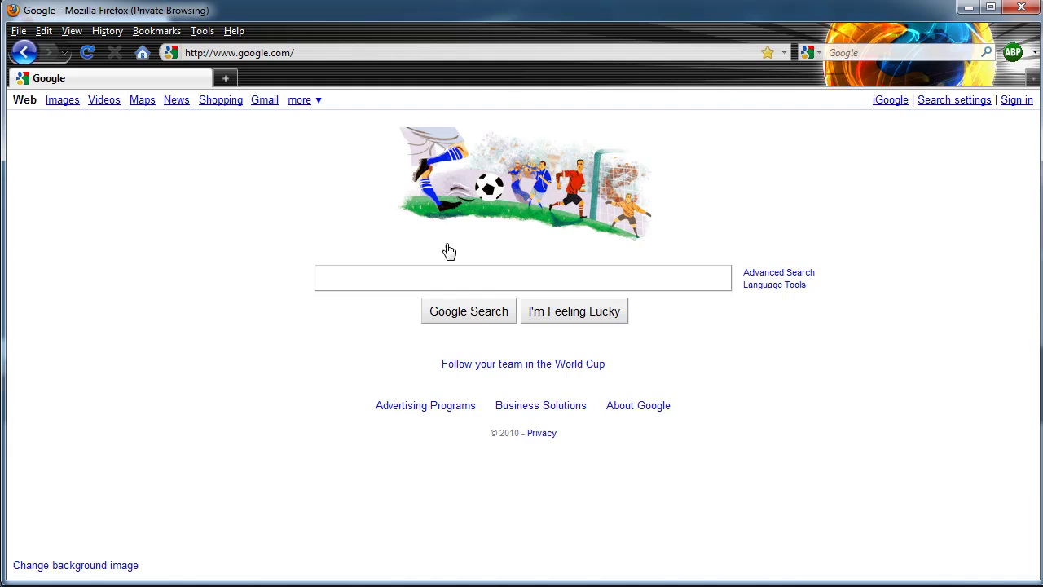
pyautogui.moveTo(7, 193); pyautogui.dragTo(5, 192)
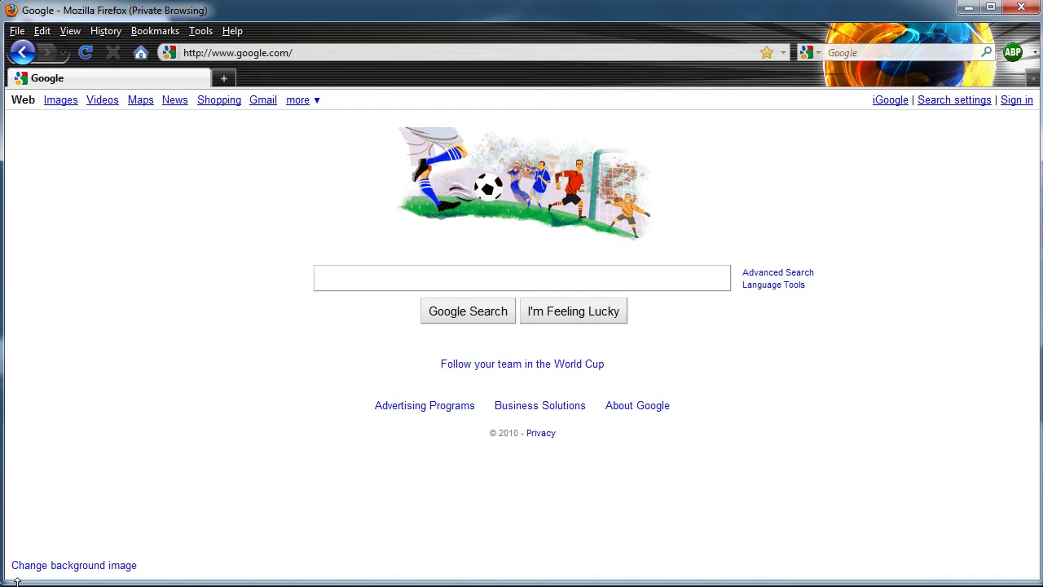
pyautogui.moveTo(17, 577); pyautogui.dragTo(17, 583)
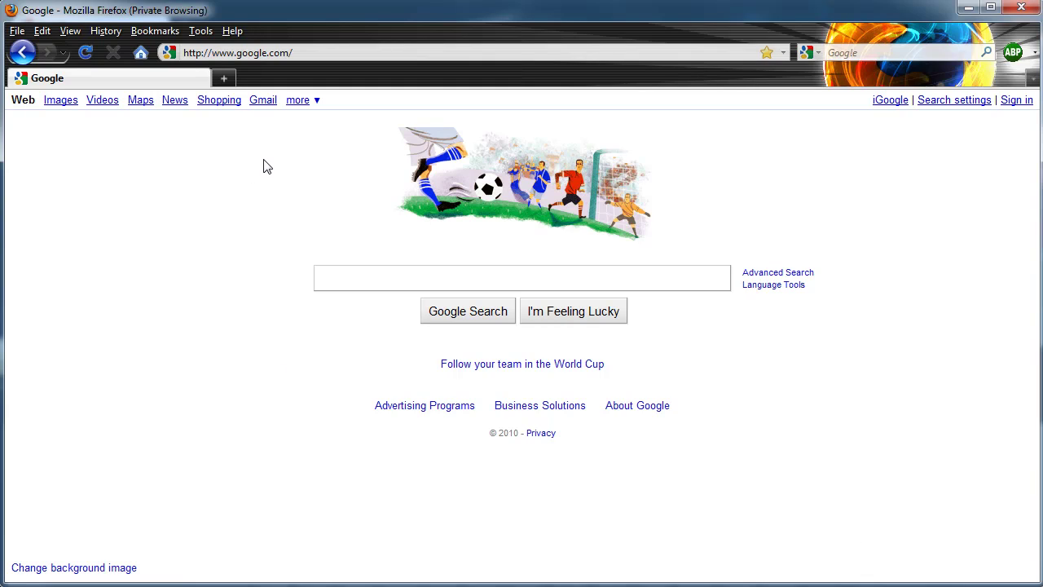
# Select the whole google.com address in Firefox's address bar.
pyautogui.click(335, 55)
pyautogui.click(386, 52)
pyautogui.hotkey('ctrl', 'a')
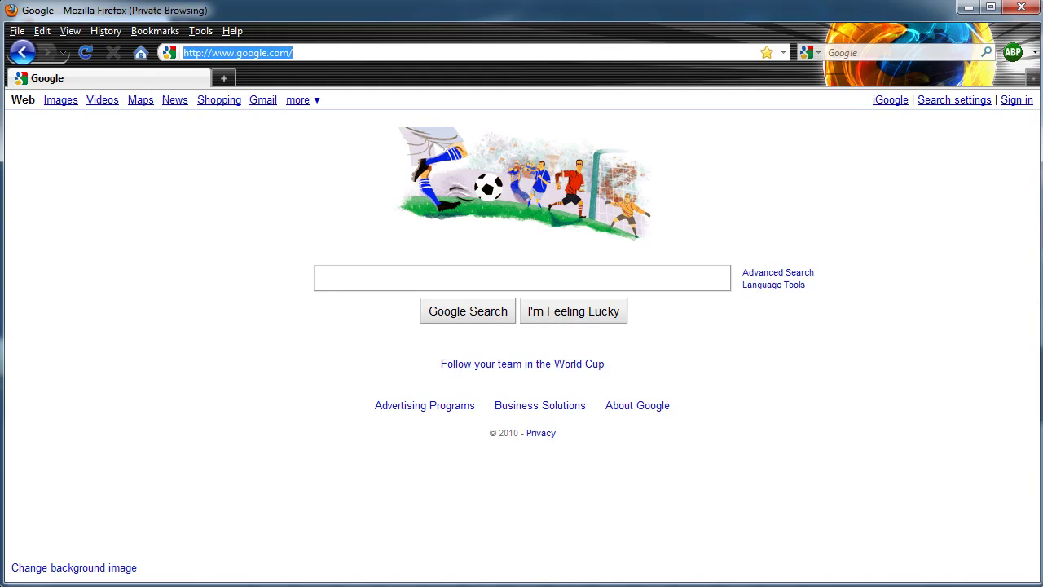
pyautogui.click(372, 52)
pyautogui.moveTo(429, 54); pyautogui.dragTo(162, 48)
pyautogui.click(267, 52)
pyautogui.moveTo(308, 52); pyautogui.dragTo(86, 53)
pyautogui.click(319, 53)
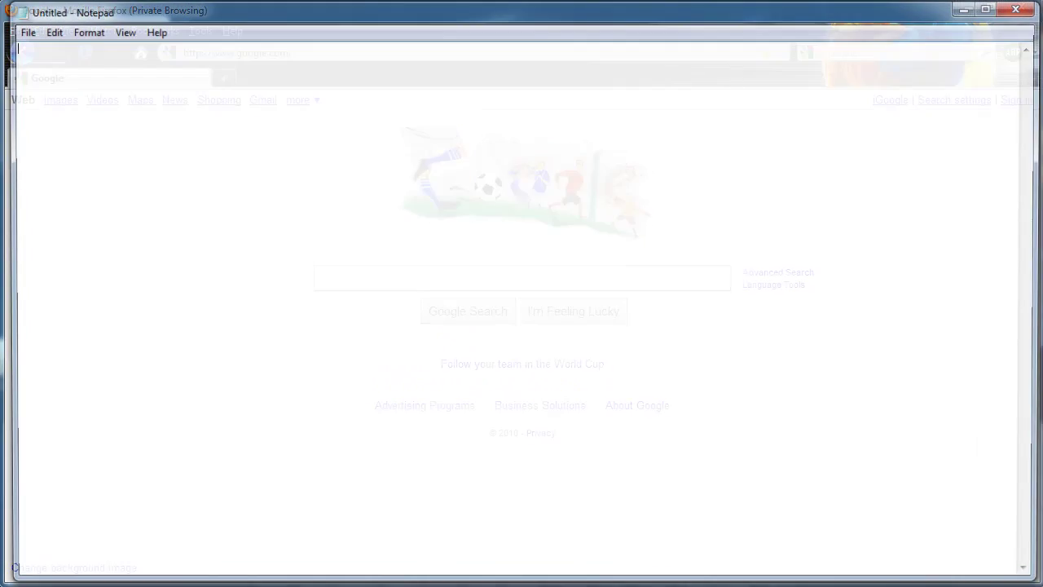
pyautogui.moveTo(141, 9); pyautogui.dragTo(332, 171)
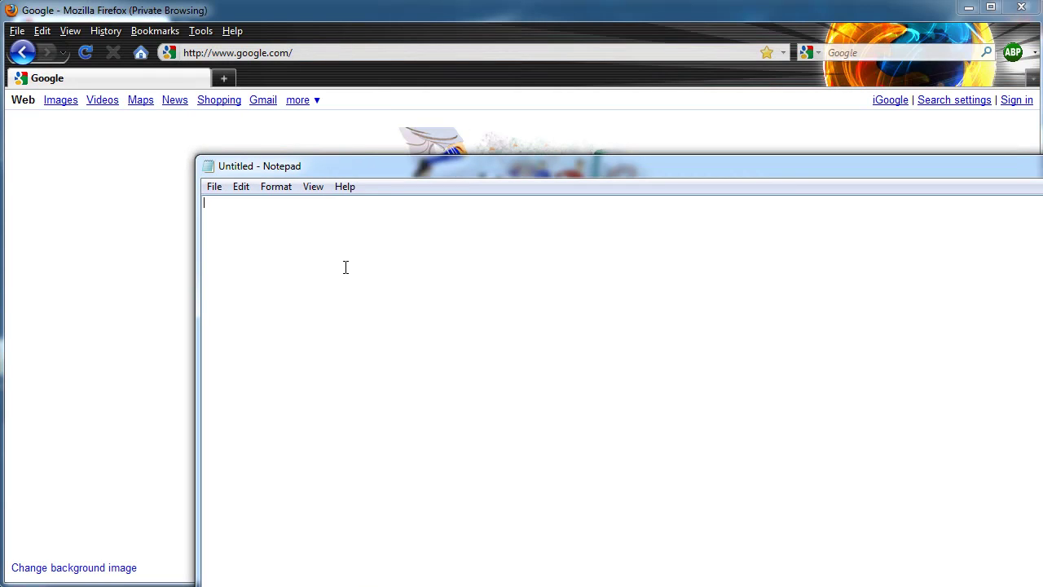
pyautogui.write('http://')
pyautogui.write('fre')
pyautogui.write('edownloads')
pyautogui.hotkey('alt', 'F4')
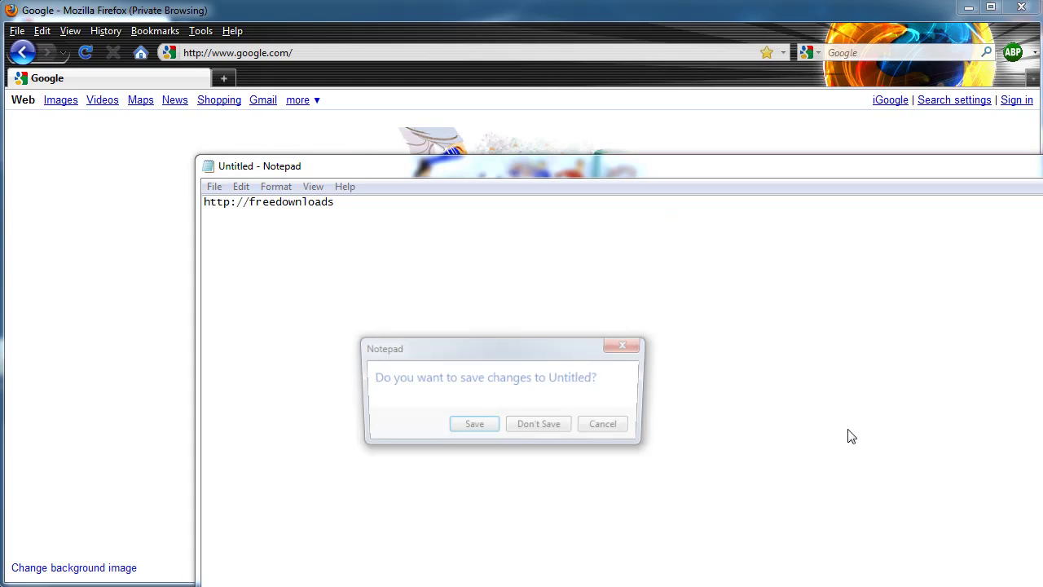
pyautogui.click(527, 430)
pyautogui.click(310, 49)
pyautogui.write('f')
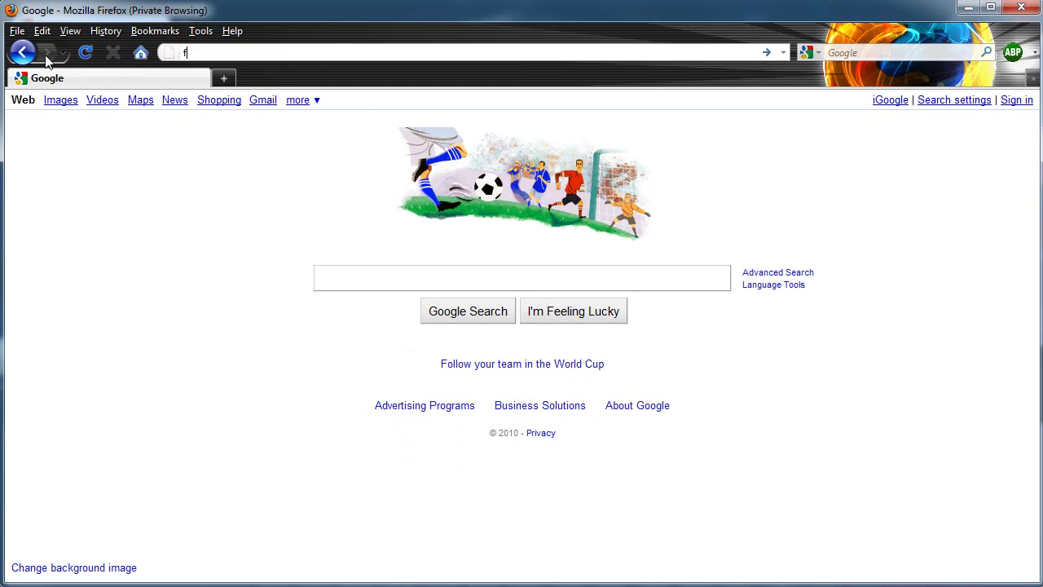
pyautogui.write('reedownl')
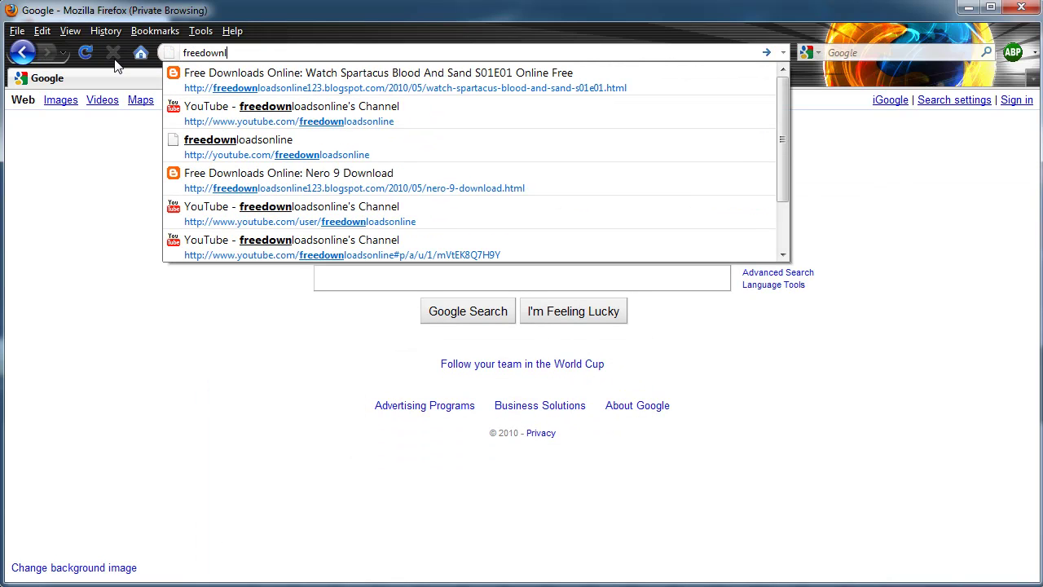
# Open the Spartacus post suggestion and disable Adblock Plus on that page.
pyautogui.click(254, 92)
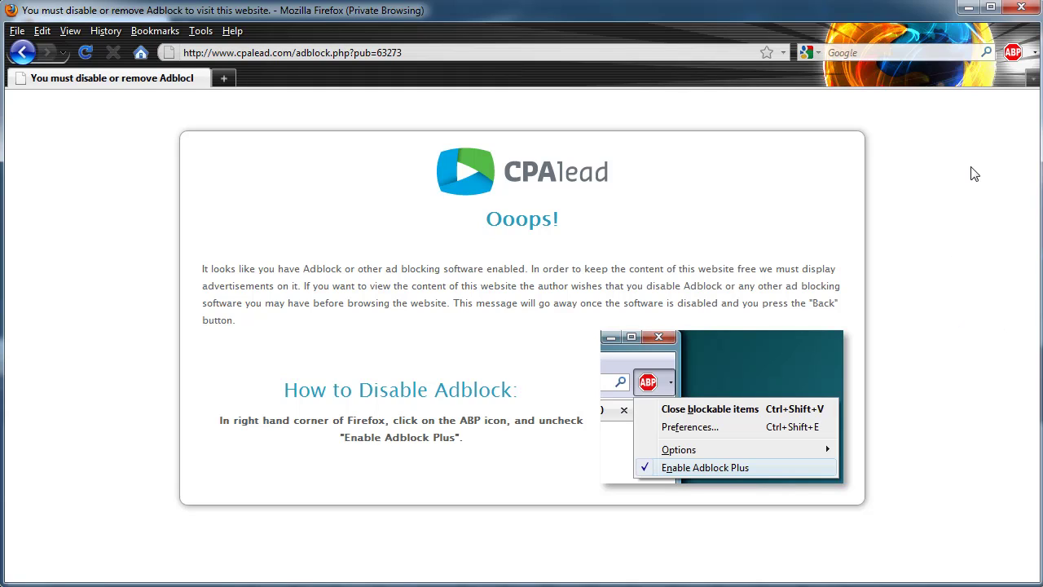
pyautogui.click(1031, 52)
pyautogui.click(1035, 137)
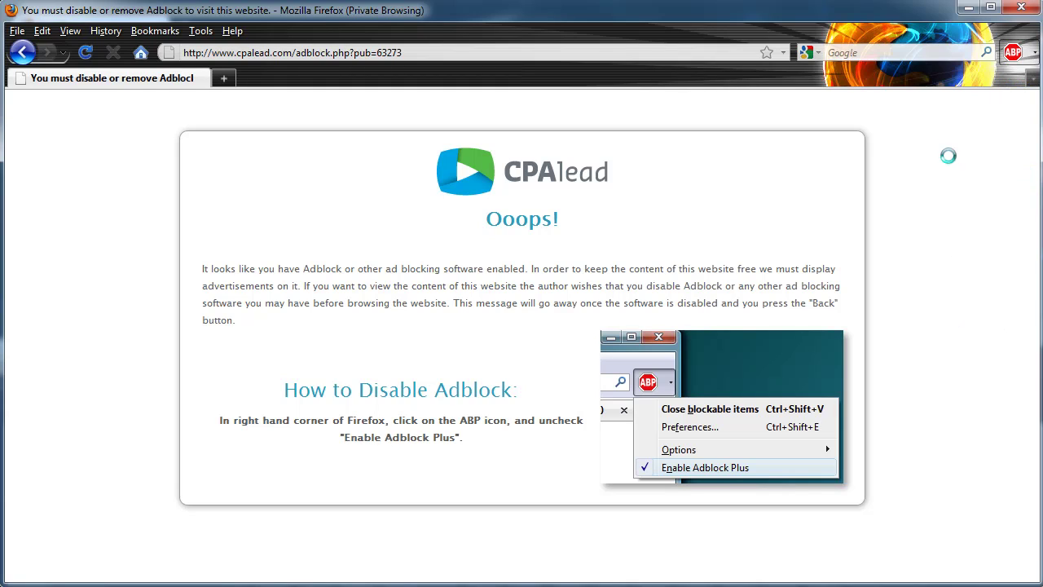
# Go back to Google and reopen the free downloads blog from the 'freedow' suggestion.
pyautogui.click(713, 52)
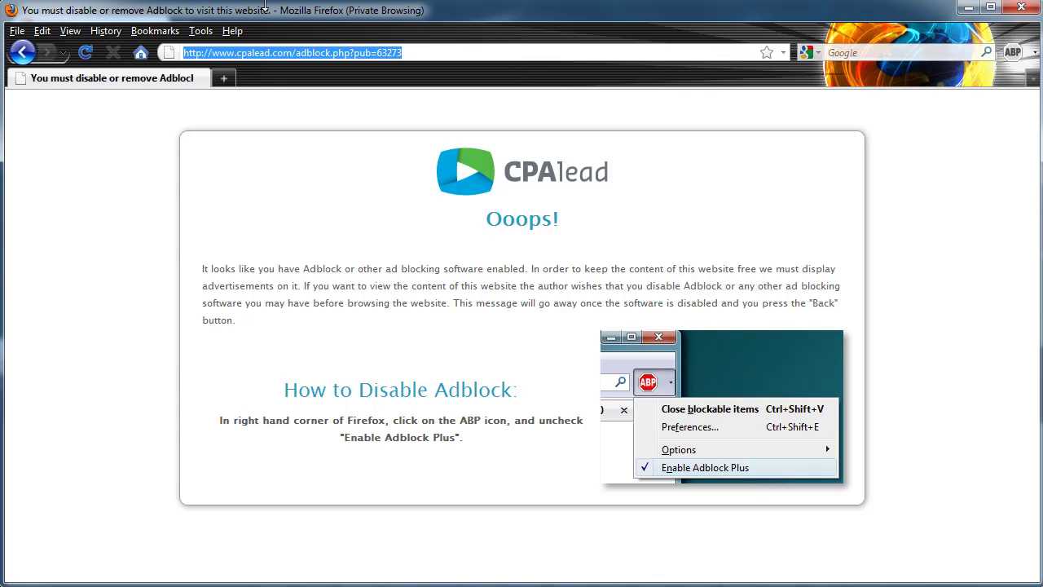
pyautogui.click(23, 52)
pyautogui.click(352, 52)
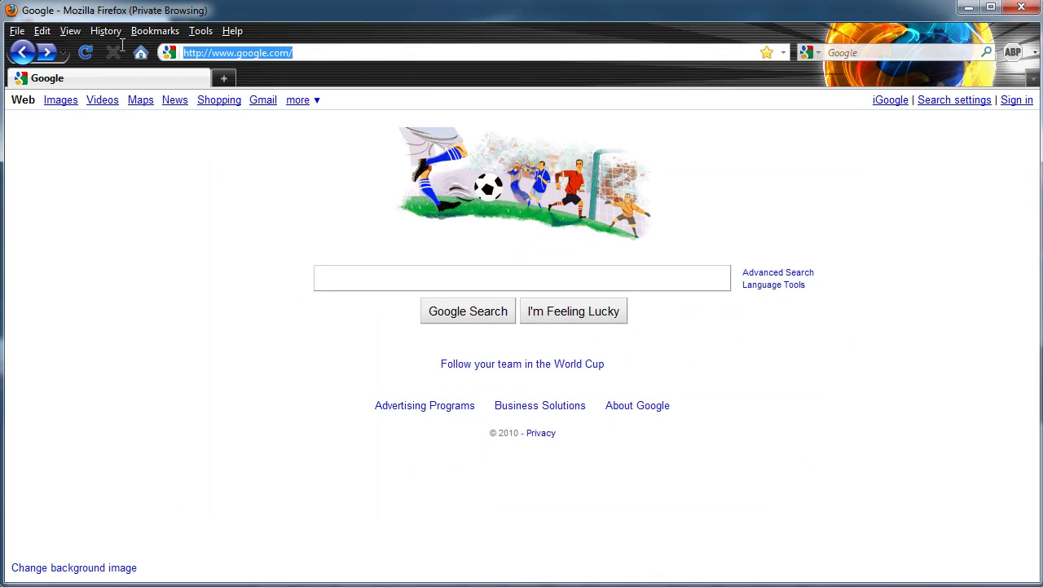
pyautogui.write('freedow')
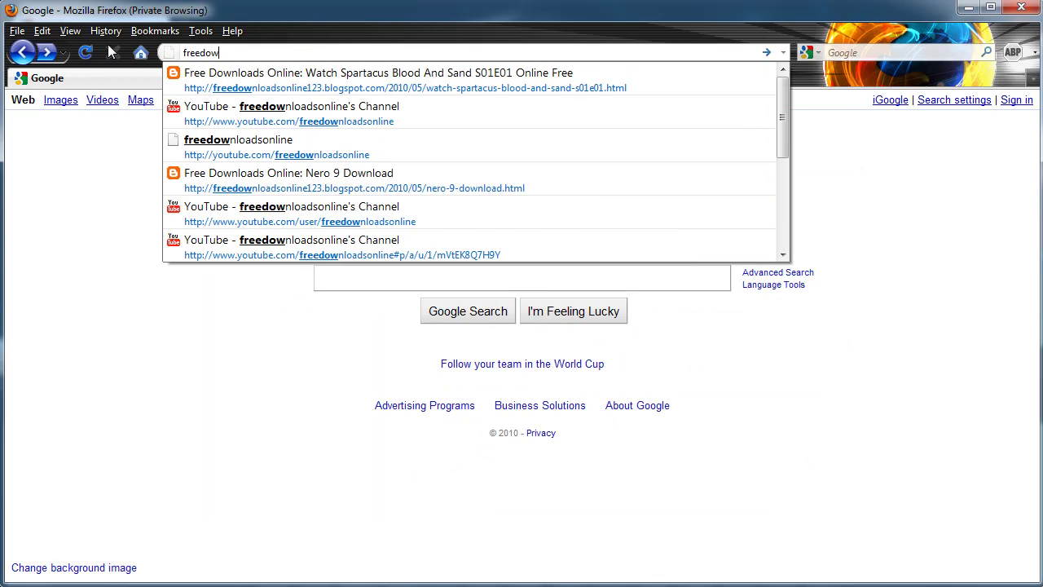
pyautogui.click(221, 82)
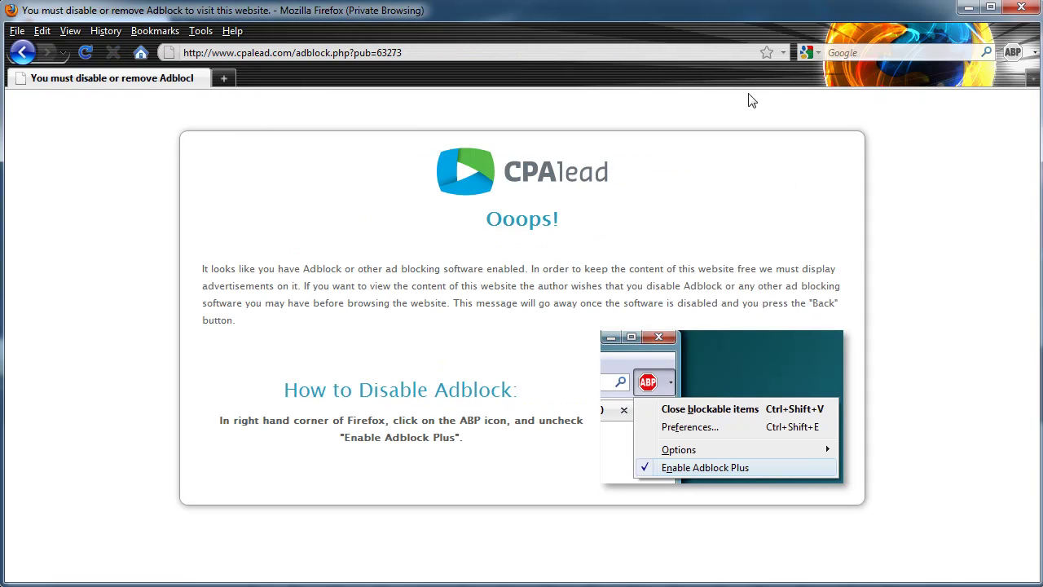
pyautogui.click(1036, 54)
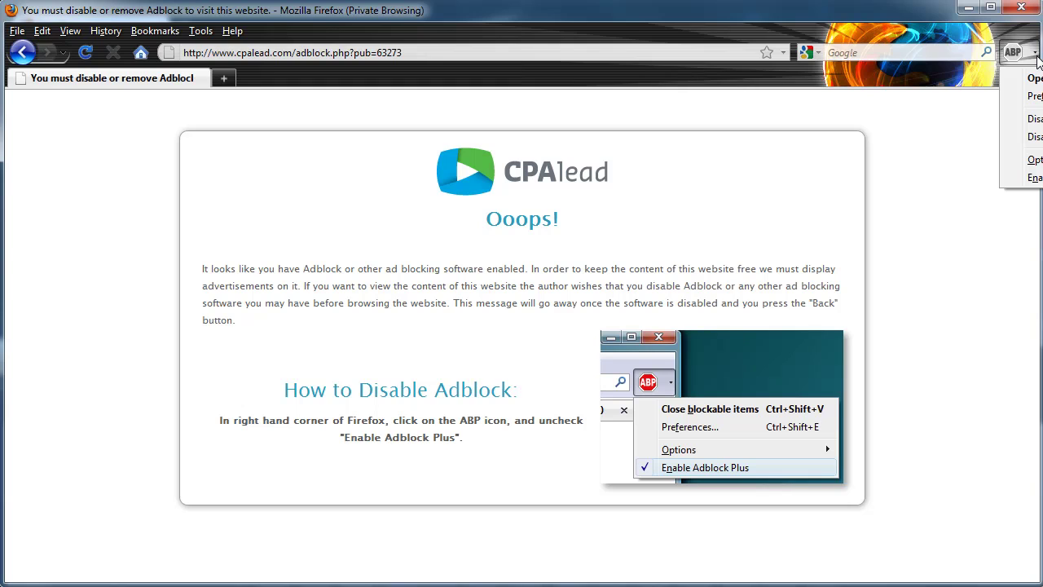
pyautogui.click(712, 60)
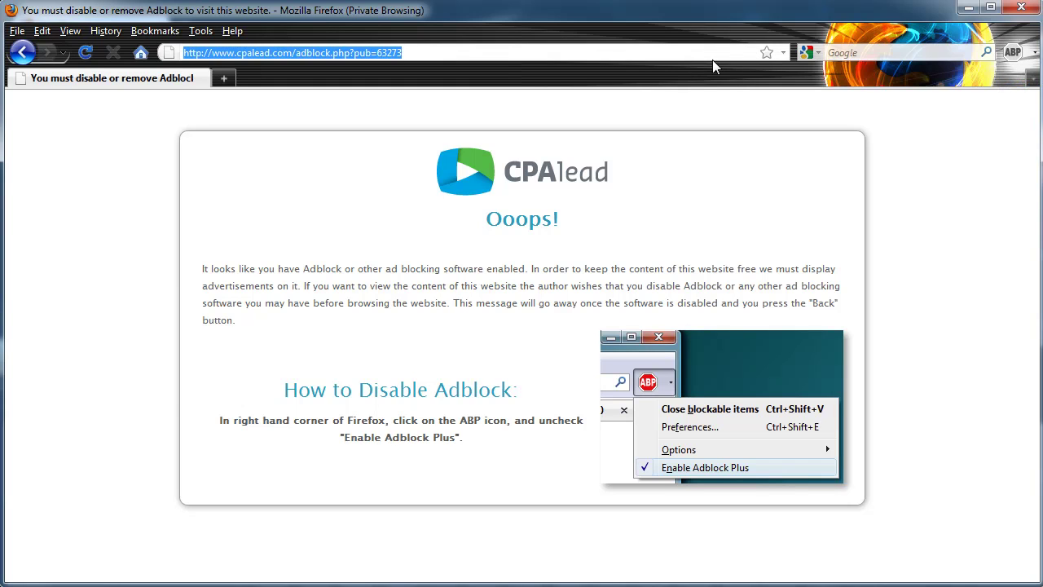
# Minimize Firefox and load the Spartacus post in Chrome from the 'freedownloadson' suggestion.
pyautogui.click(970, 8)
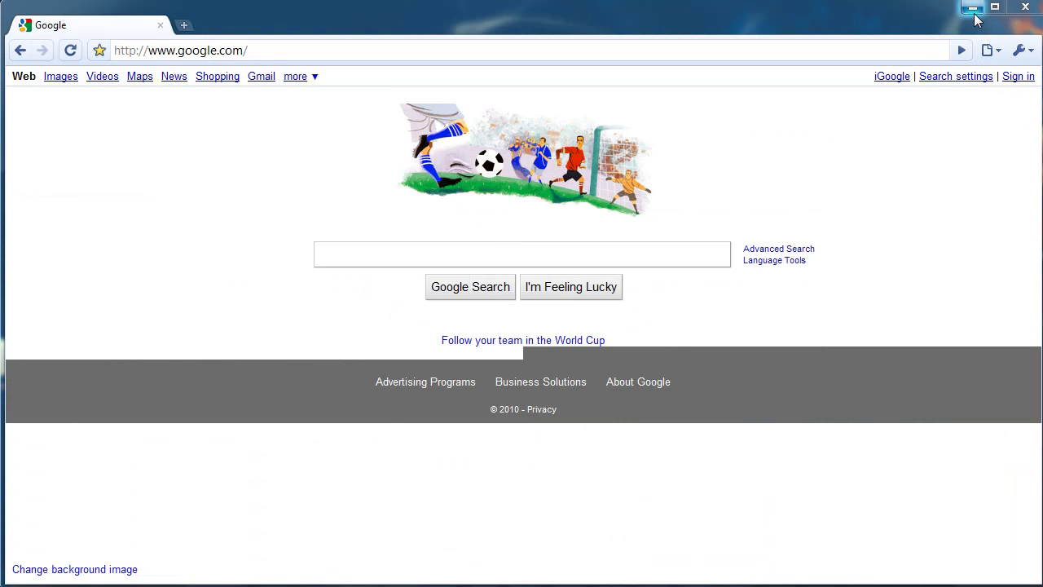
pyautogui.click(235, 52)
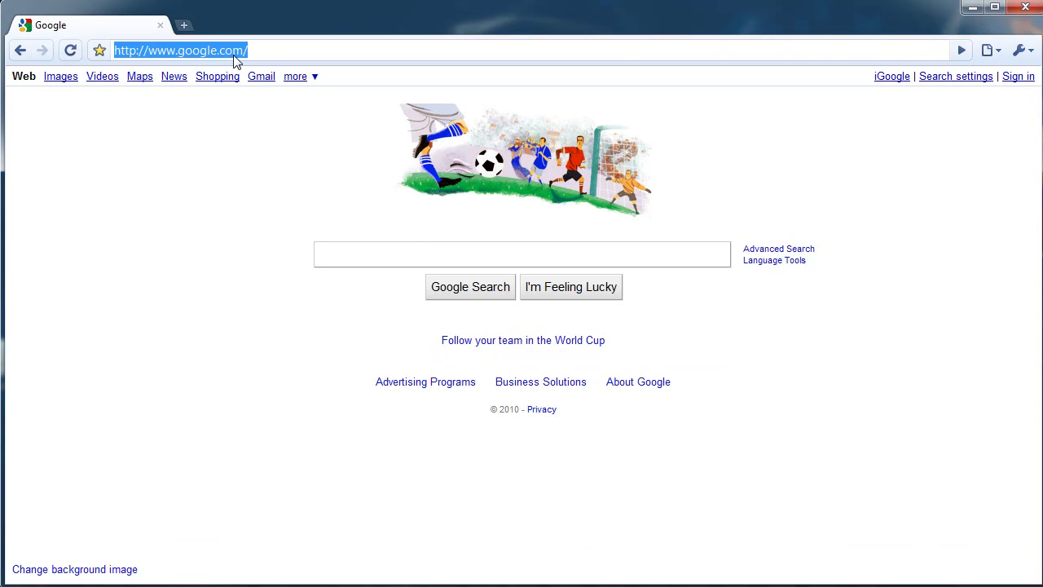
pyautogui.write('1')
pyautogui.press('BackSpace')
pyautogui.write('freedo')
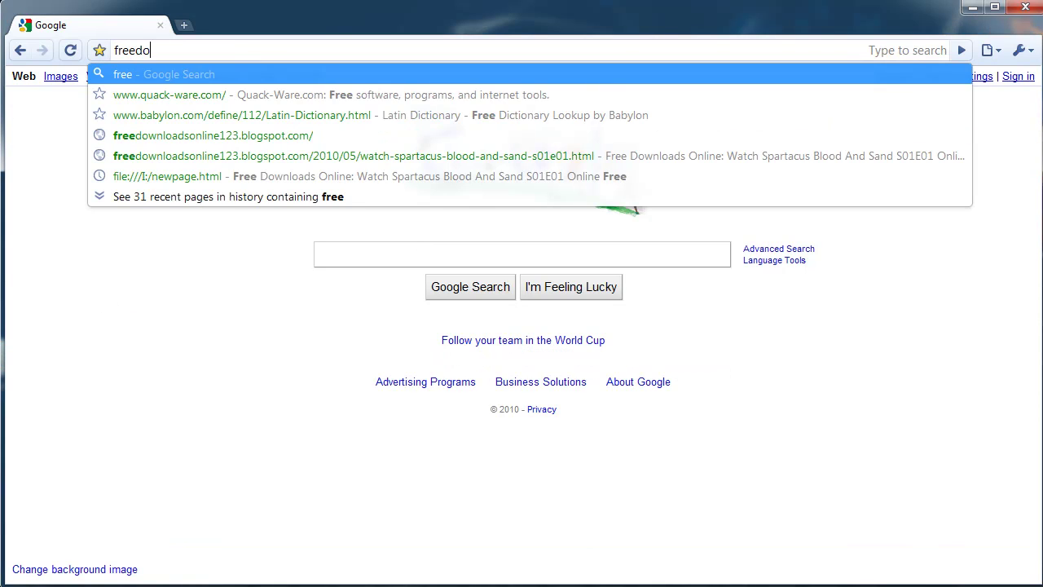
pyautogui.write('wnloadson')
pyautogui.press('Down')
pyautogui.press('Down')
pyautogui.press('Return')
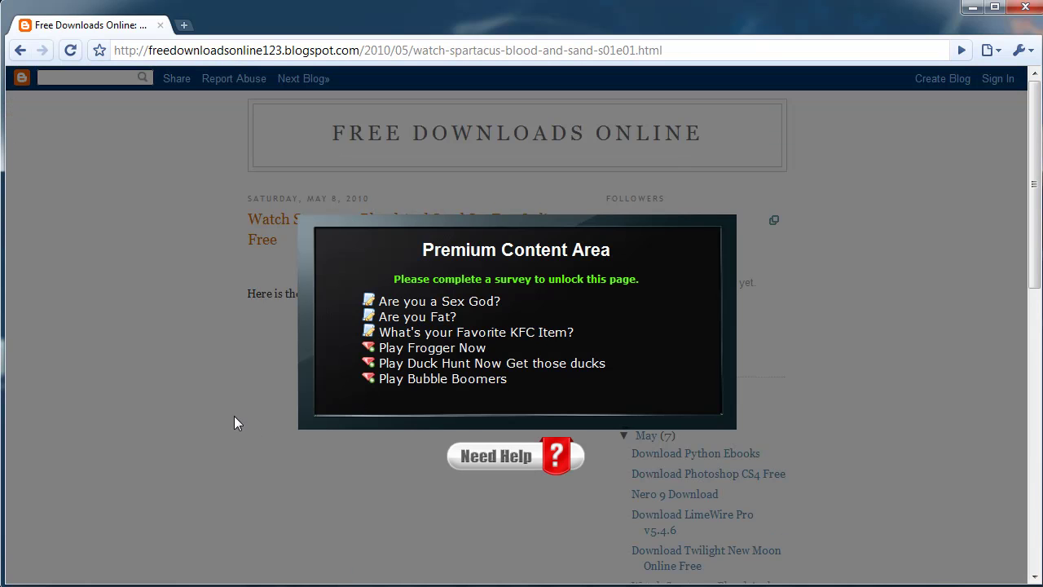
pyautogui.scroll(-3, 212, 388)
pyautogui.scroll(-3, 680, 463)
pyautogui.scroll(-6, 669, 390)
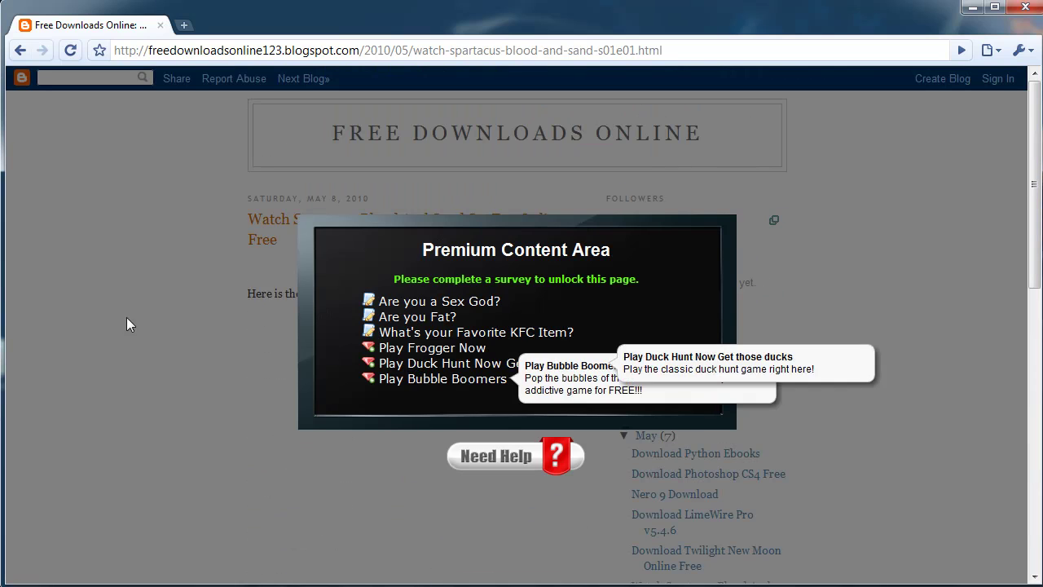
# View the HTML source of the CPAlead survey frame from its context menu.
pyautogui.rightClick(11, 99)
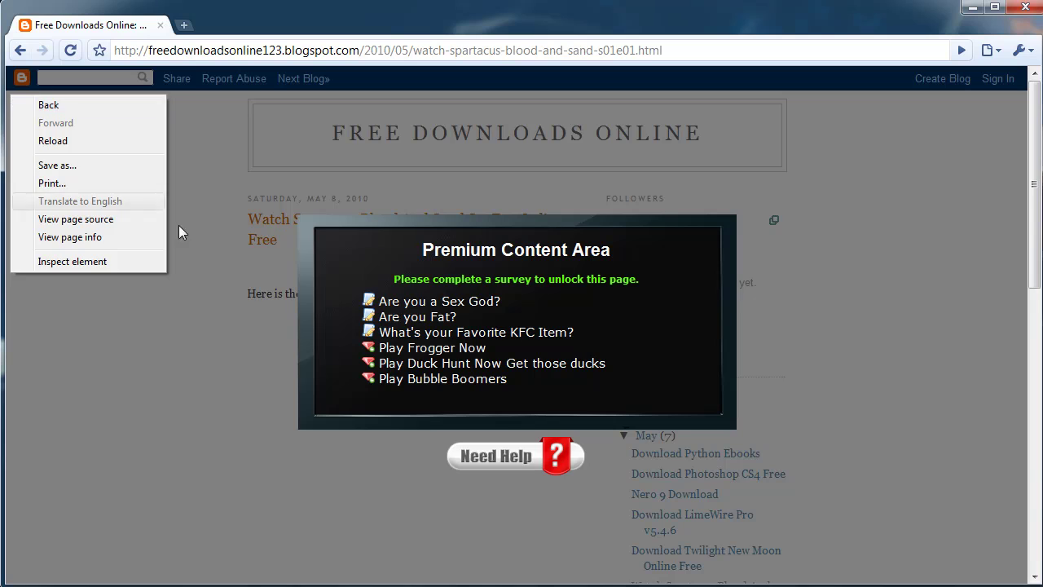
pyautogui.rightClick(209, 274)
pyautogui.click(162, 249)
pyautogui.rightClick(262, 276)
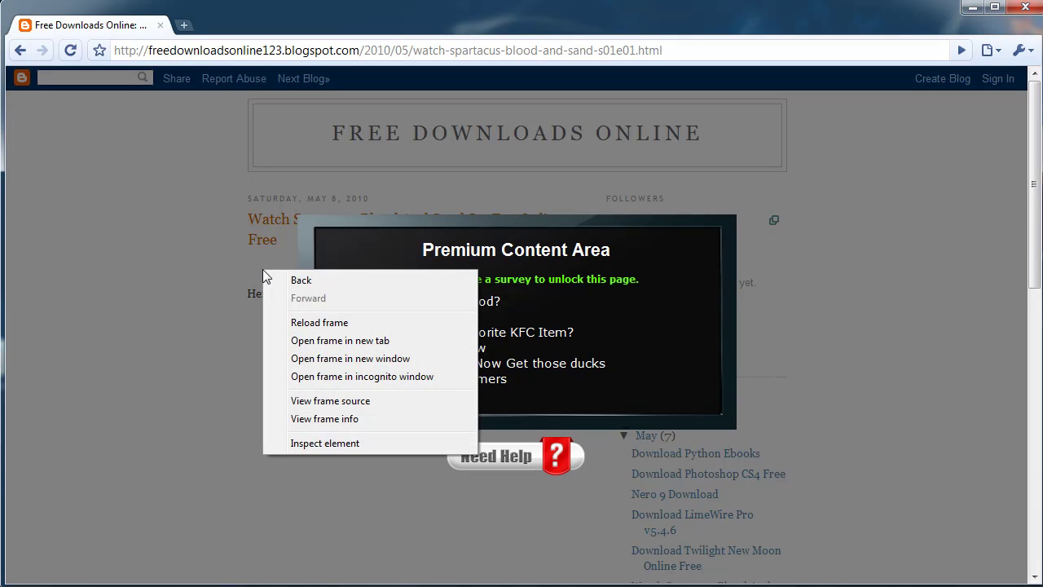
pyautogui.click(12, 140)
pyautogui.rightClick(10, 98)
pyautogui.click(227, 308)
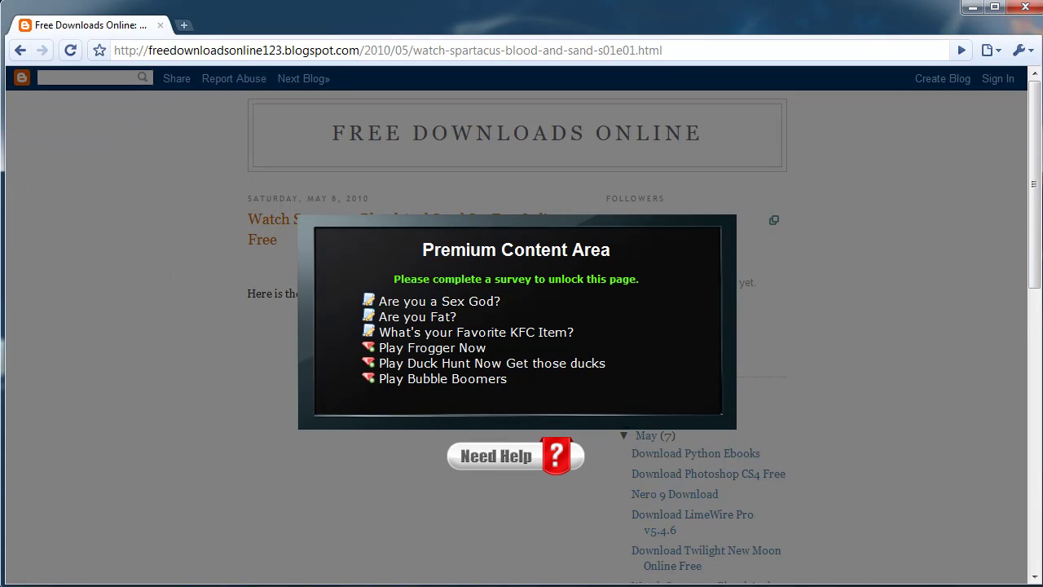
pyautogui.rightClick(266, 282)
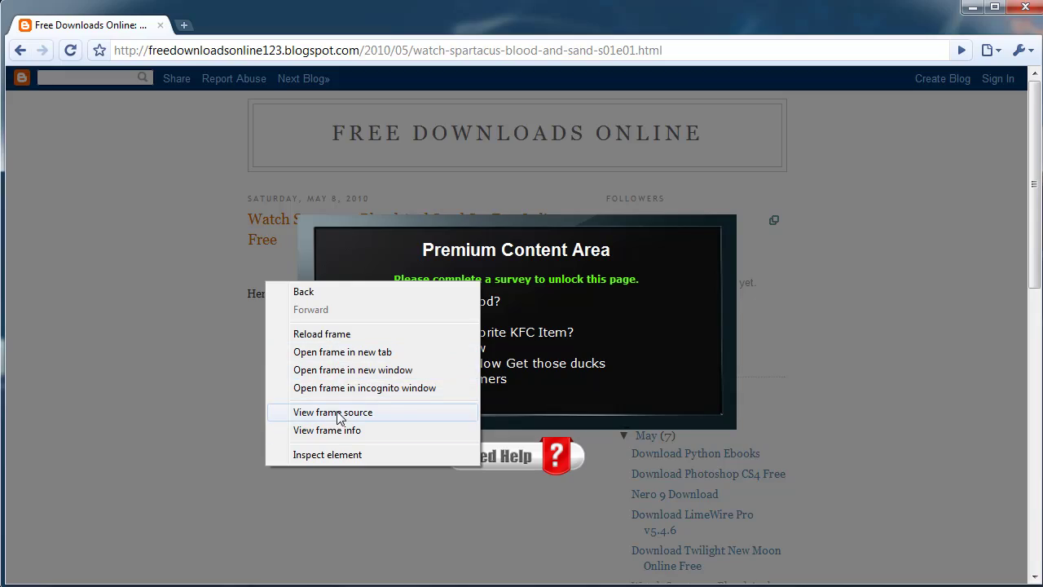
pyautogui.click(326, 414)
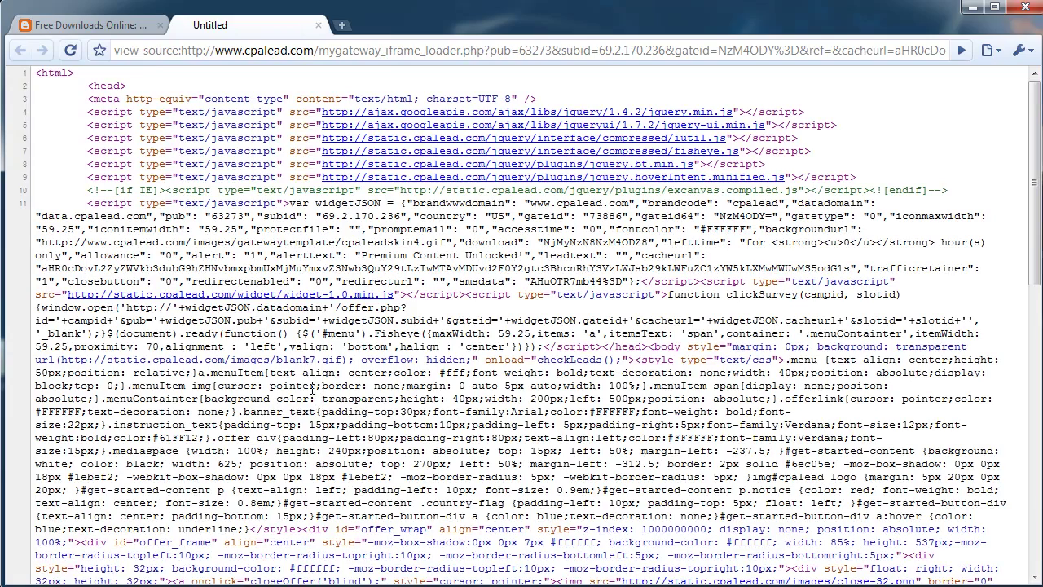
pyautogui.scroll(-5, 312, 363)
pyautogui.scroll(15, 312, 364)
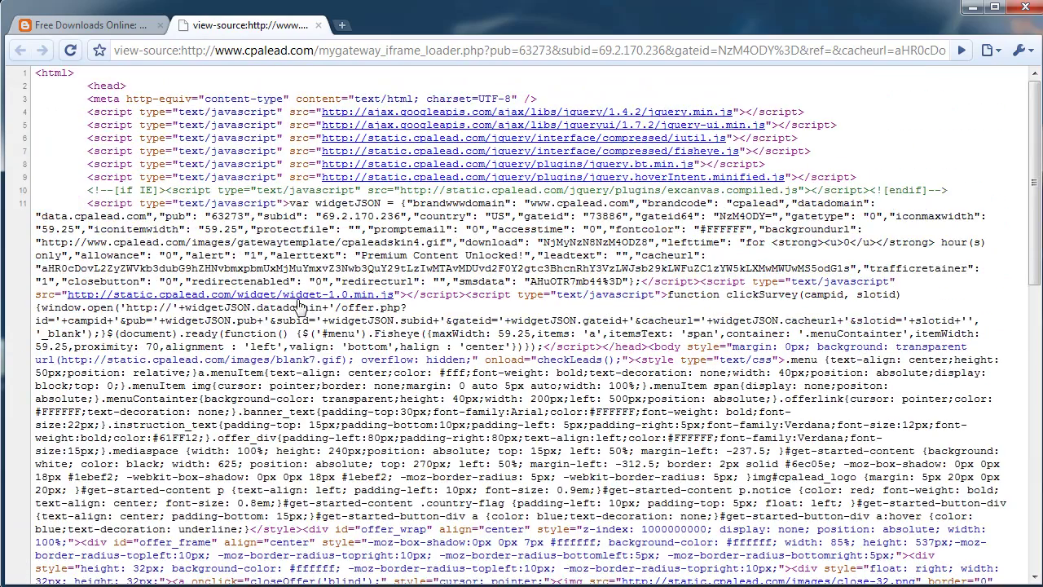
# Close the survey frame source and view the blog page's source instead.
pyautogui.click(318, 24)
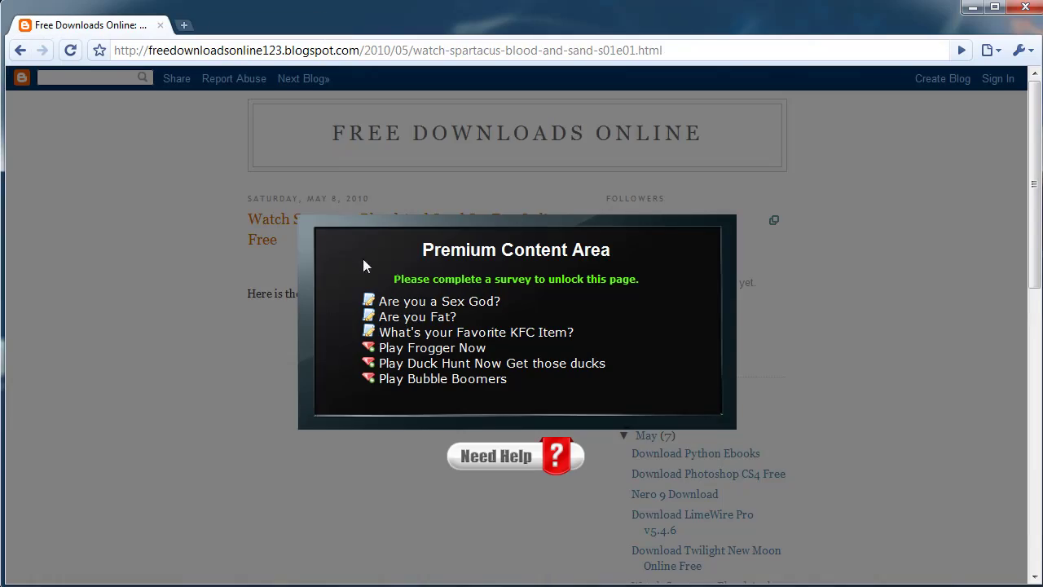
pyautogui.rightClick(10, 95)
pyautogui.click(37, 219)
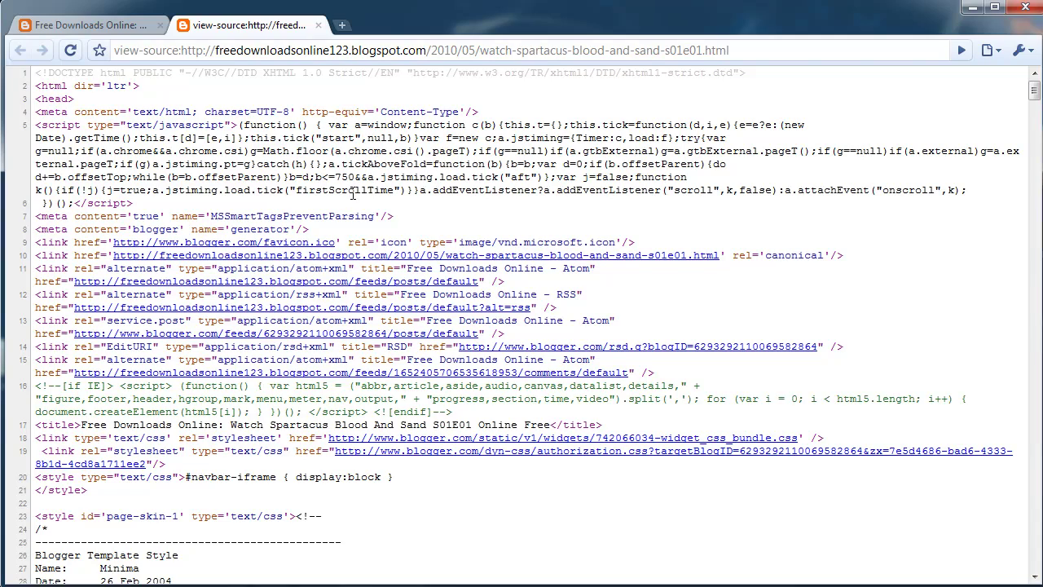
# Copy the entire page source into a new Notepad document.
pyautogui.hotkey('ctrl', 'a')
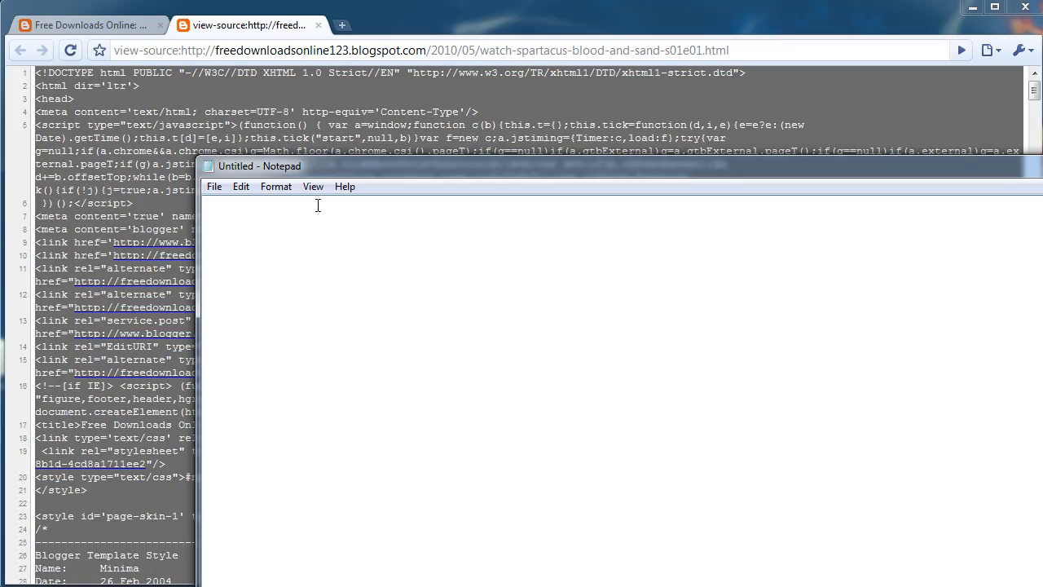
pyautogui.hotkey('ctrl', 'v')
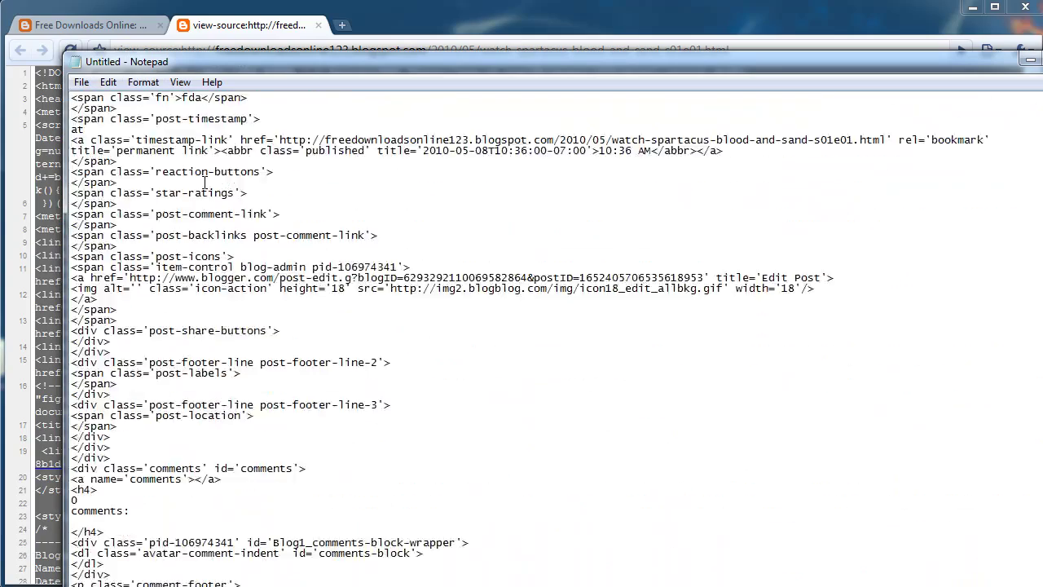
pyautogui.scroll(10, 204, 189)
pyautogui.scroll(10, 203, 189)
pyautogui.scroll(10, 204, 189)
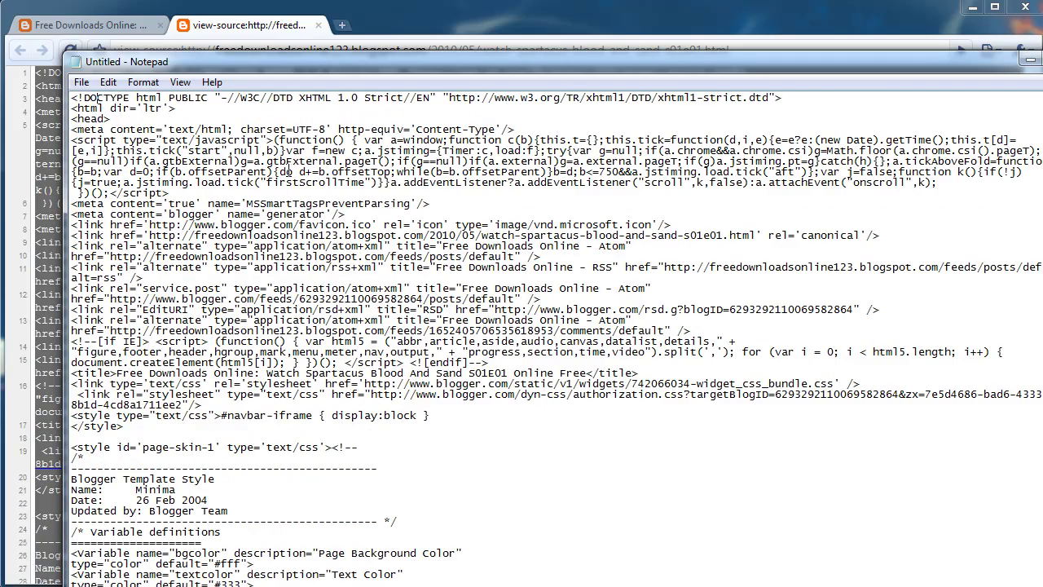
# Search the document for 'cpalead' to locate the survey script code.
pyautogui.hotkey('ctrl', 'f')
pyautogui.write('cpa')
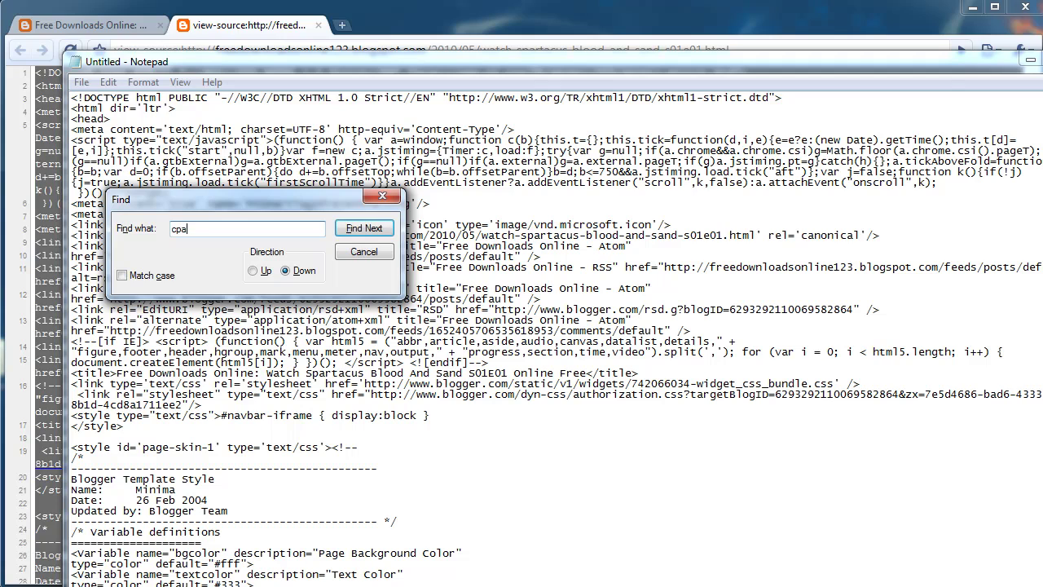
pyautogui.write('lead')
pyautogui.click(364, 228)
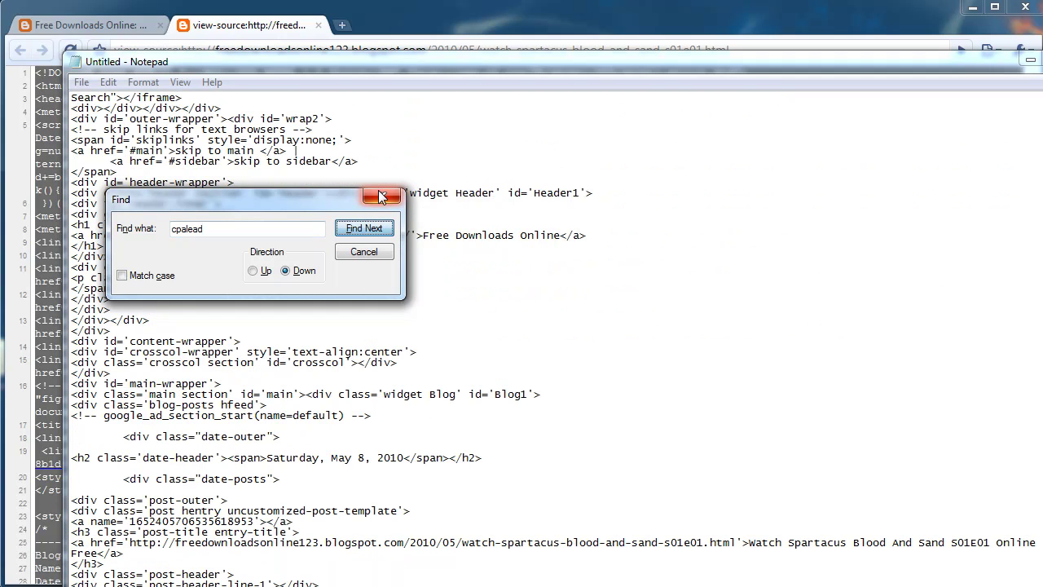
pyautogui.click(708, 470)
pyautogui.scroll(1, 707, 471)
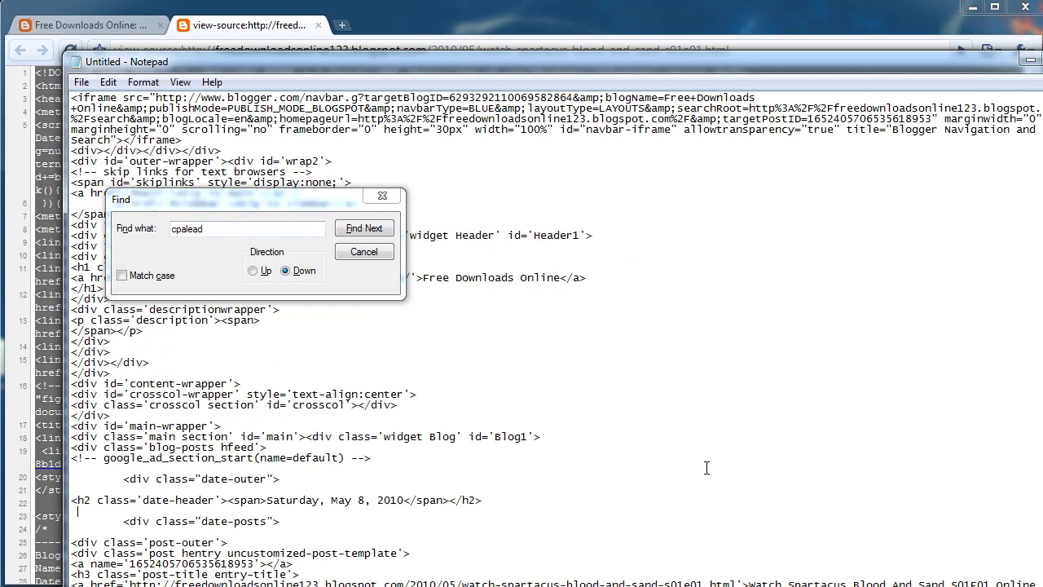
pyautogui.scroll(-2, 708, 471)
pyautogui.scroll(-5, 731, 458)
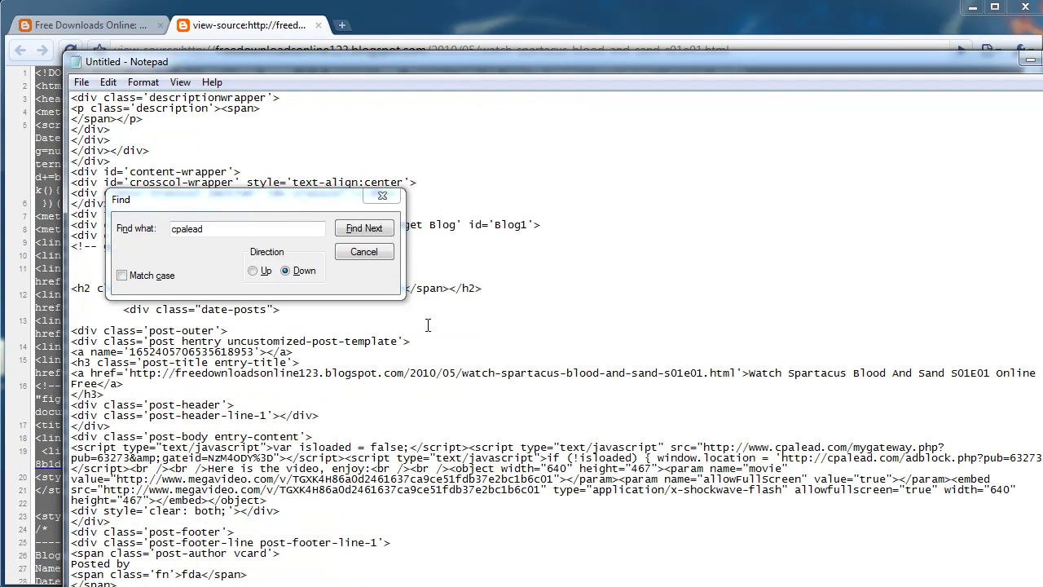
pyautogui.click(382, 197)
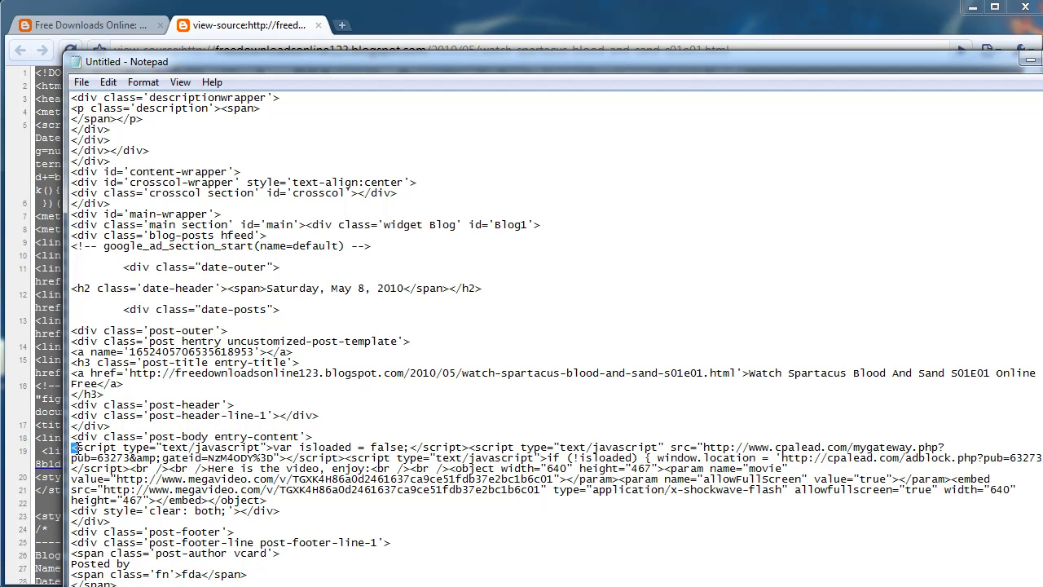
# Select the CPAlead script tags starting at line 19 in the post body.
pyautogui.moveTo(73, 446)
pyautogui.mouseDown()
pyautogui.moveTo(412, 447)
pyautogui.moveTo(351, 458)
pyautogui.moveTo(361, 447)
pyautogui.moveTo(274, 447)
pyautogui.mouseUp()
pyautogui.click(314, 447)
pyautogui.click(416, 446)
pyautogui.moveTo(71, 448); pyautogui.dragTo(465, 450)
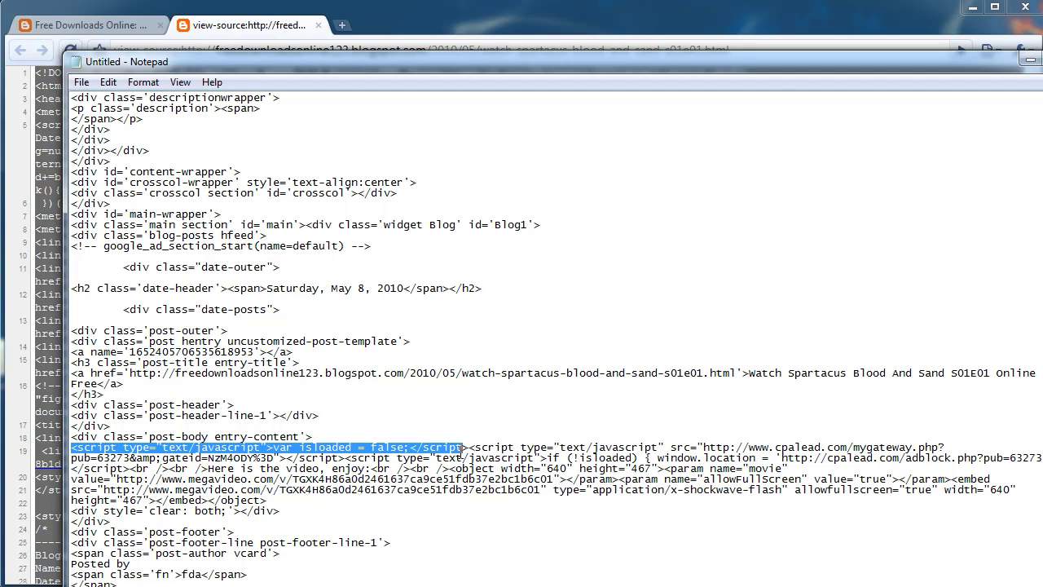
pyautogui.moveTo(464, 450); pyautogui.dragTo(474, 459)
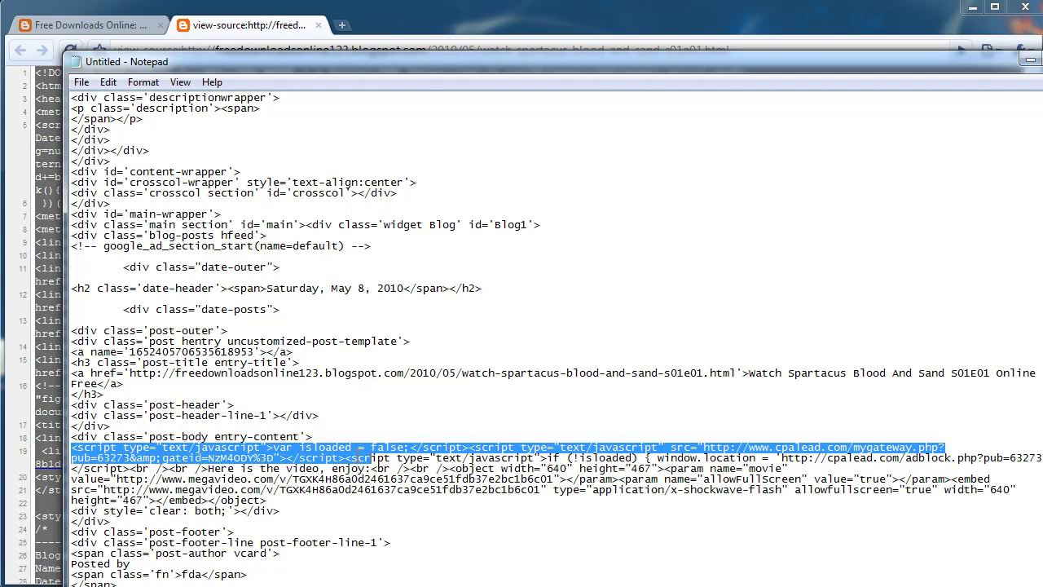
pyautogui.moveTo(371, 459); pyautogui.dragTo(136, 469)
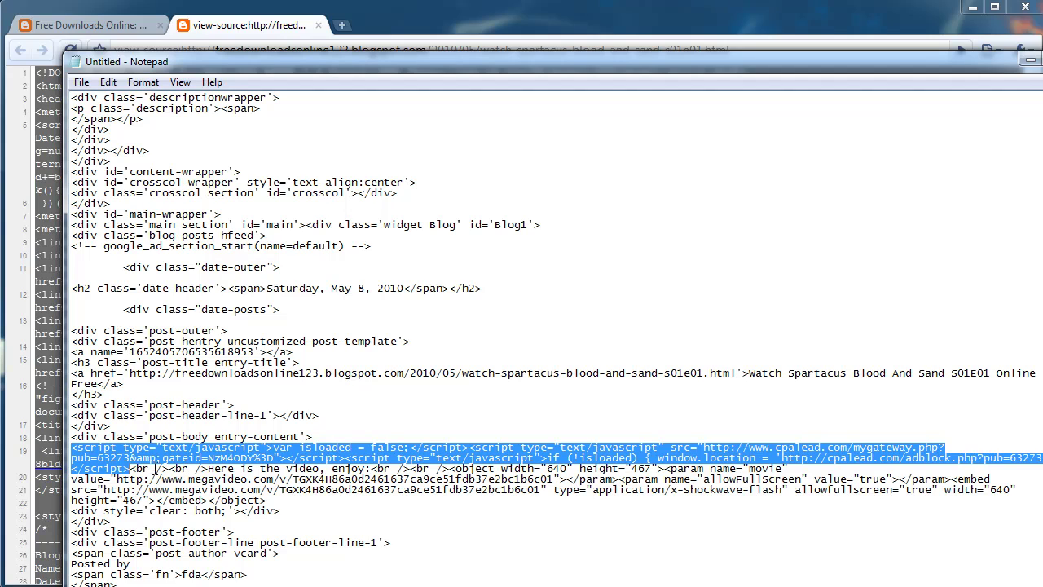
# Delete the selected CPAlead scripts and save the file as website.html with All Files type.
pyautogui.press('Delete')
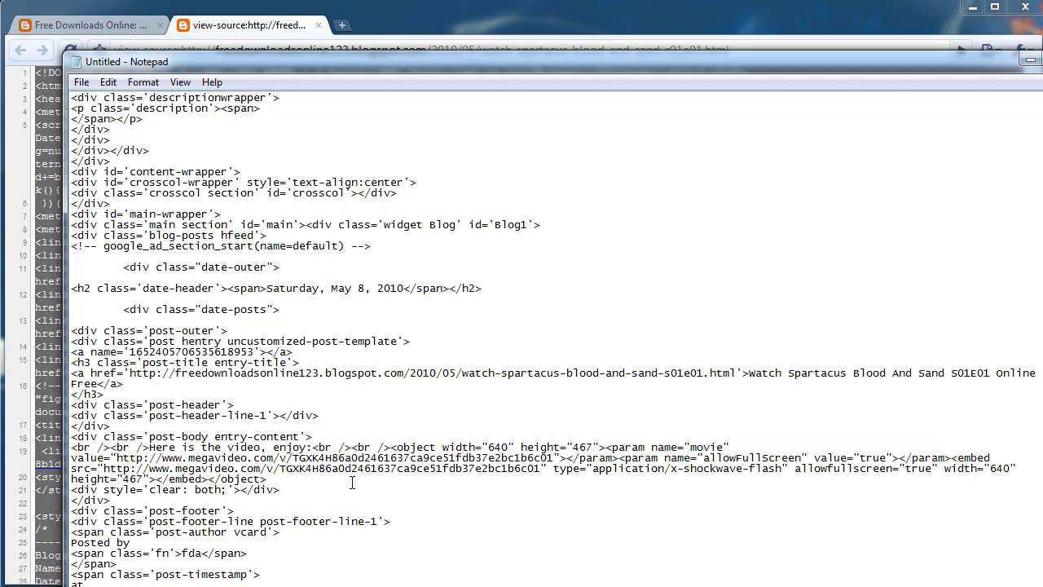
pyautogui.click(81, 83)
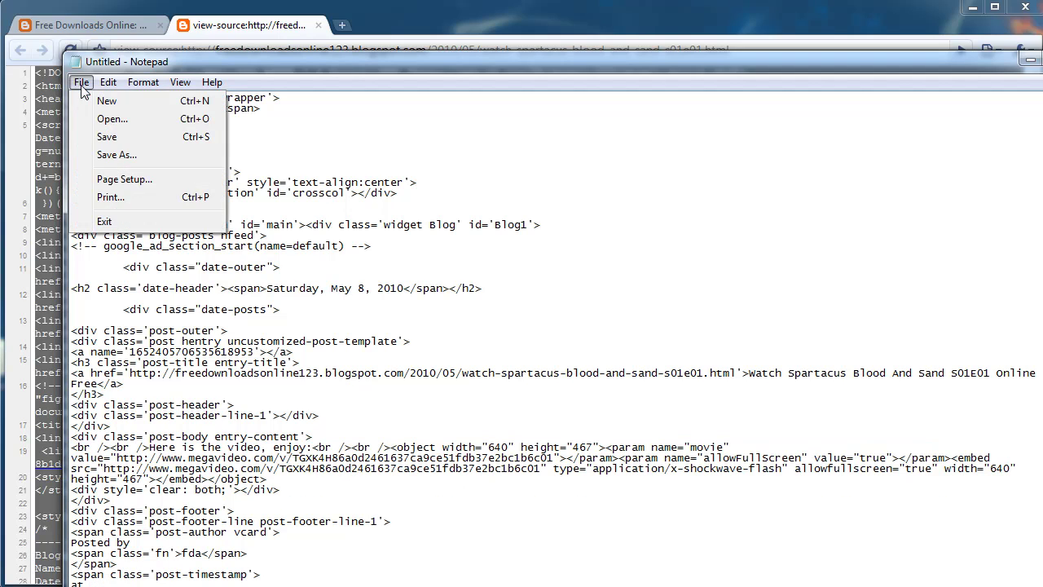
pyautogui.click(114, 157)
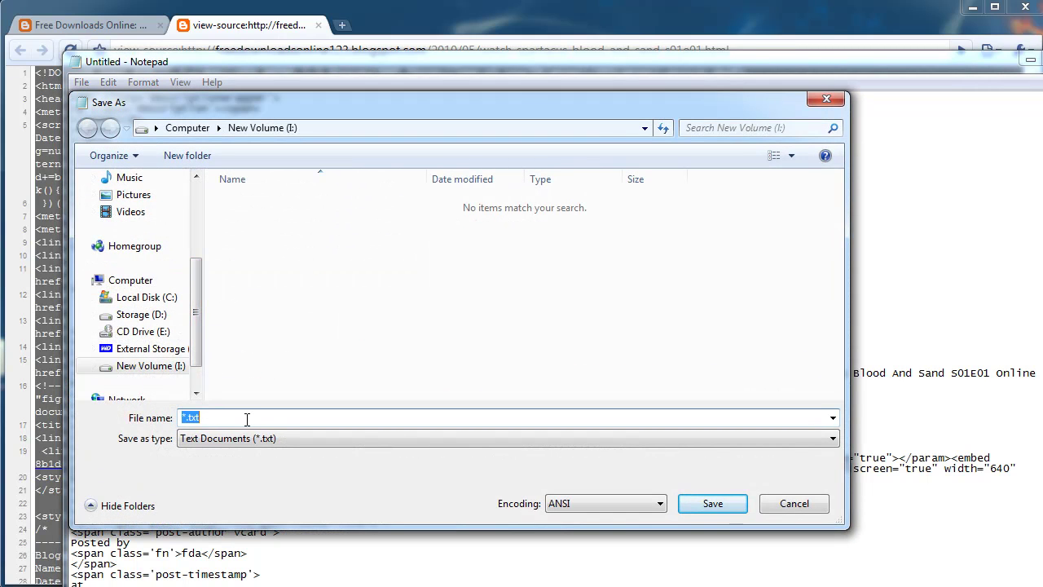
pyautogui.write('website.html')
pyautogui.click(332, 439)
pyautogui.click(299, 467)
pyautogui.doubleClick(280, 416)
pyautogui.click(280, 417)
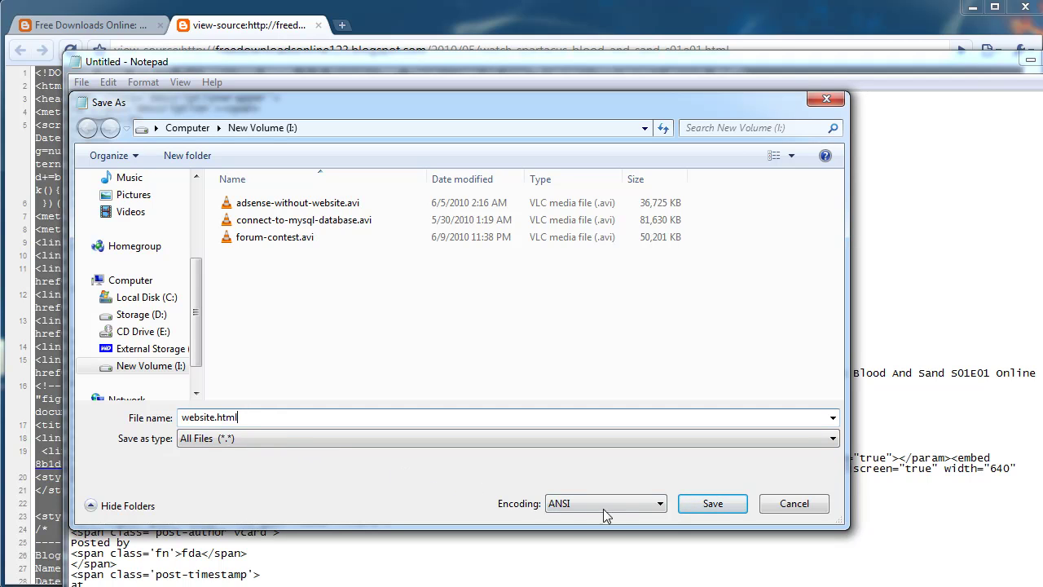
pyautogui.click(713, 503)
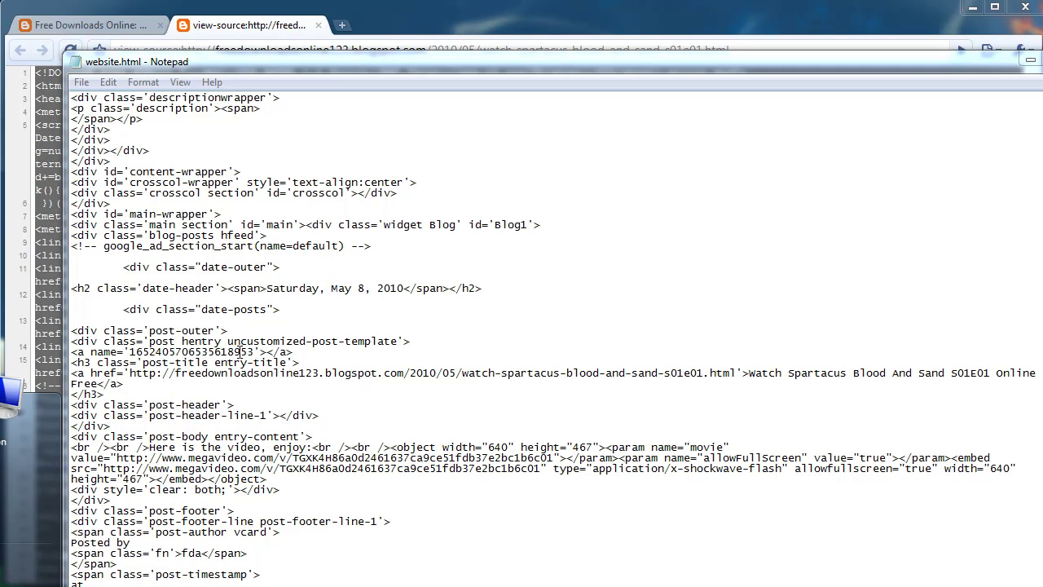
# Open website.html from New Volume (I:) in Firefox.
pyautogui.doubleClick(673, 170)
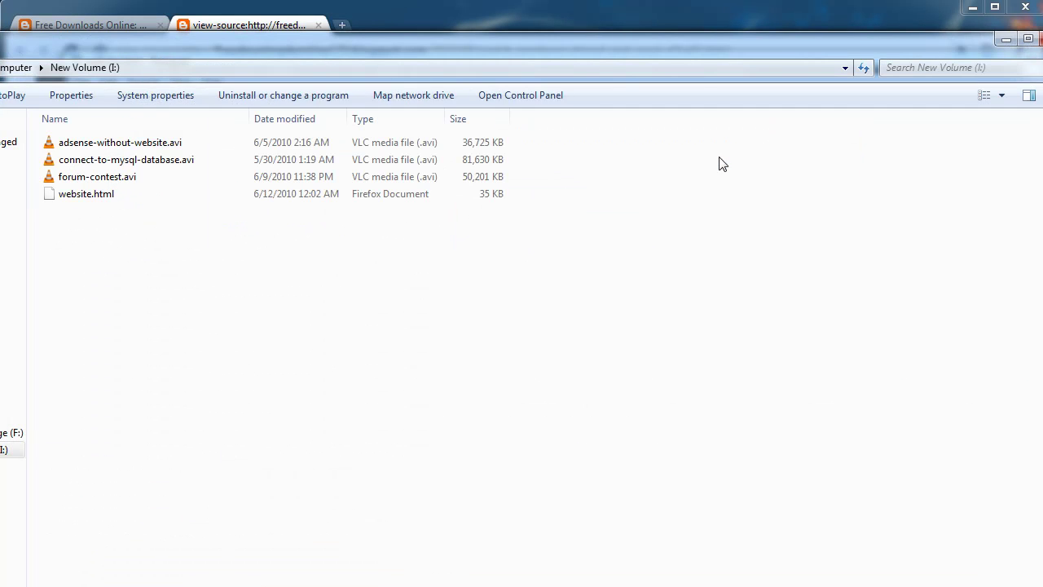
pyautogui.click(93, 198)
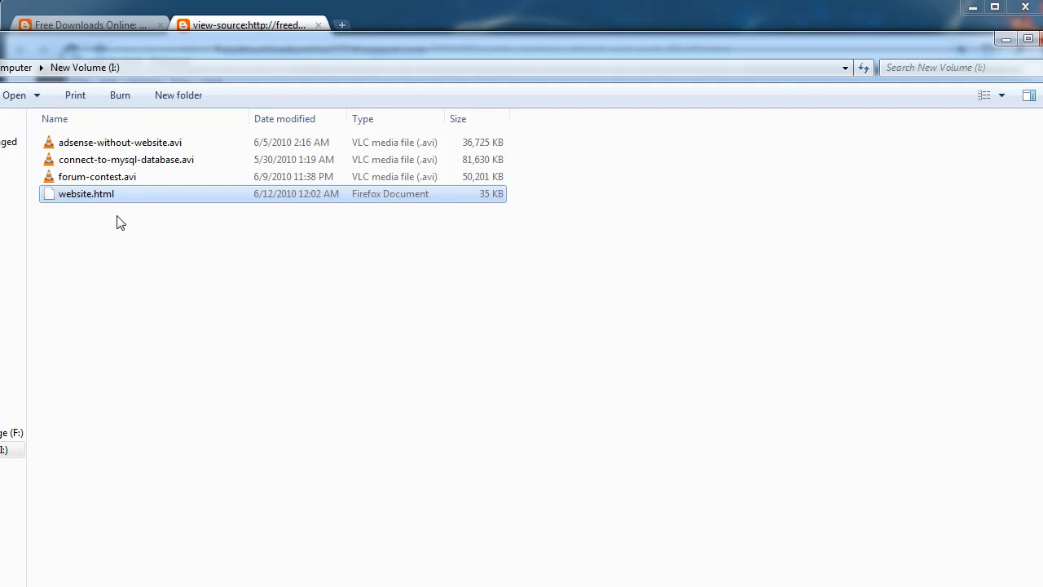
pyautogui.doubleClick(114, 202)
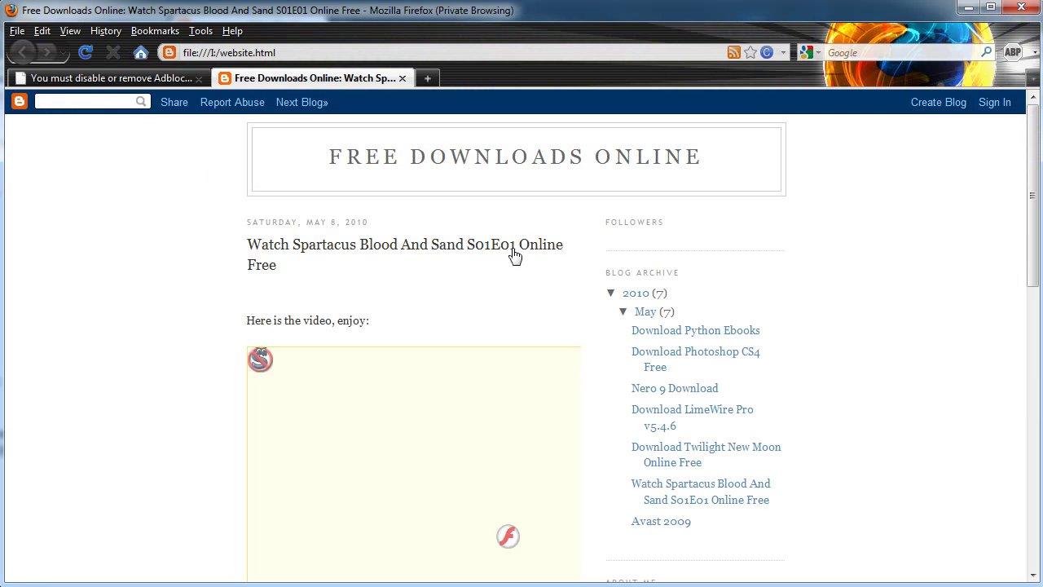
# Compare the Adblock warning tab with the local website.html tab, then open the View menu.
pyautogui.click(122, 77)
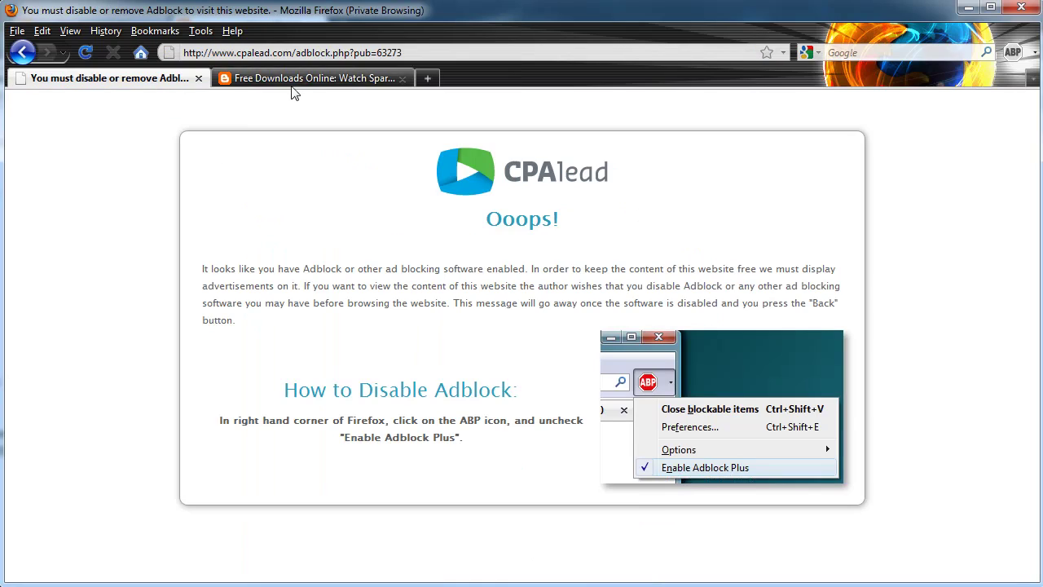
pyautogui.click(306, 82)
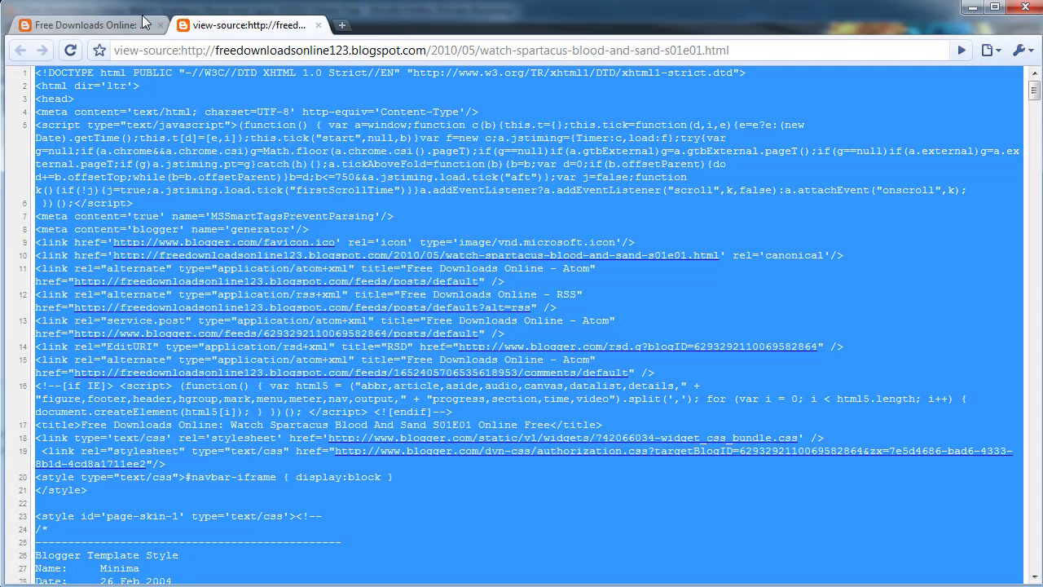
pyautogui.click(143, 21)
pyautogui.click(318, 25)
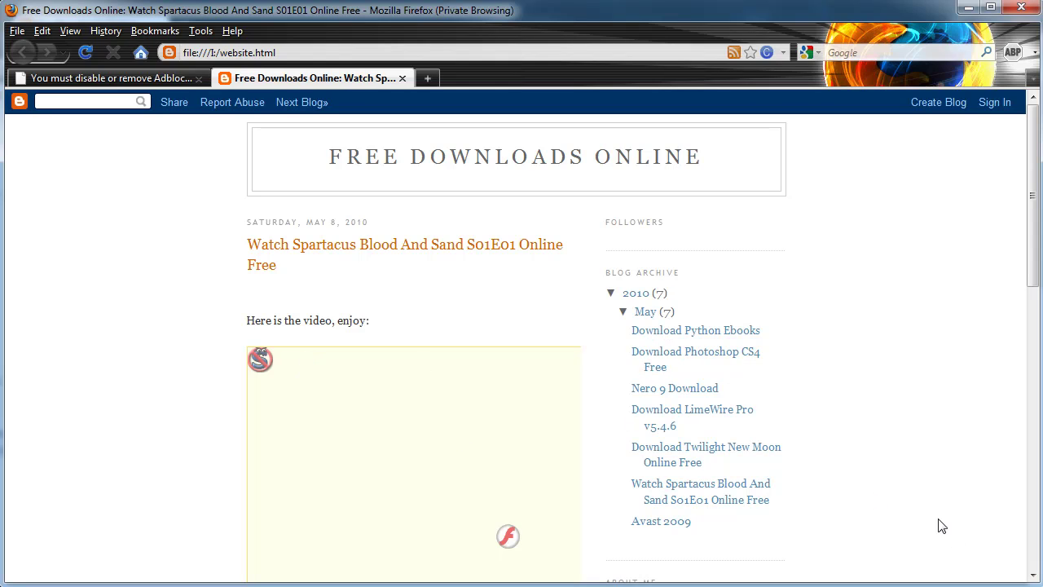
pyautogui.click(72, 32)
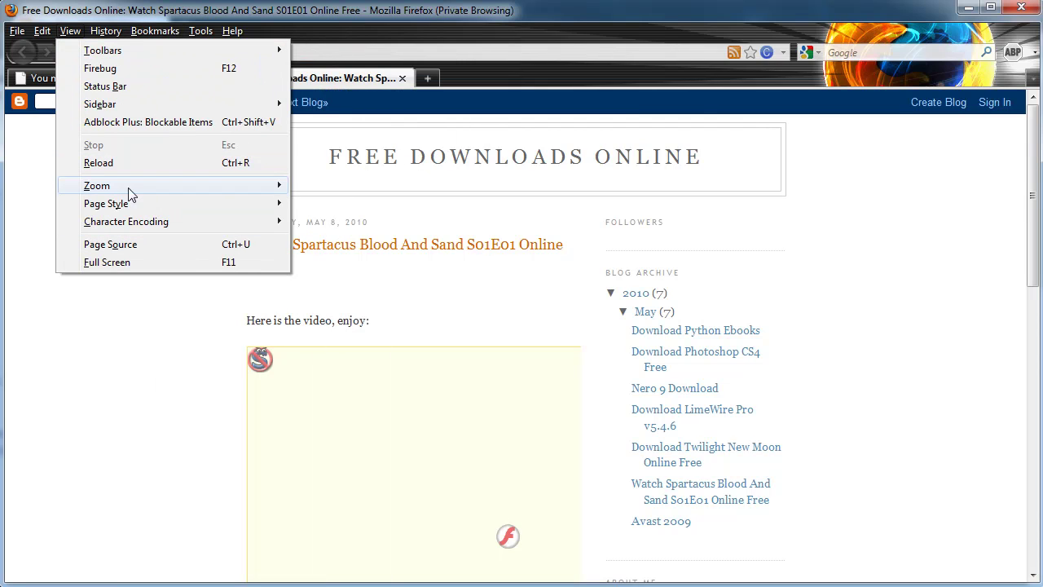
# Show the status bar, temporarily allow scripts, and start the embedded Spartacus video.
pyautogui.click(118, 88)
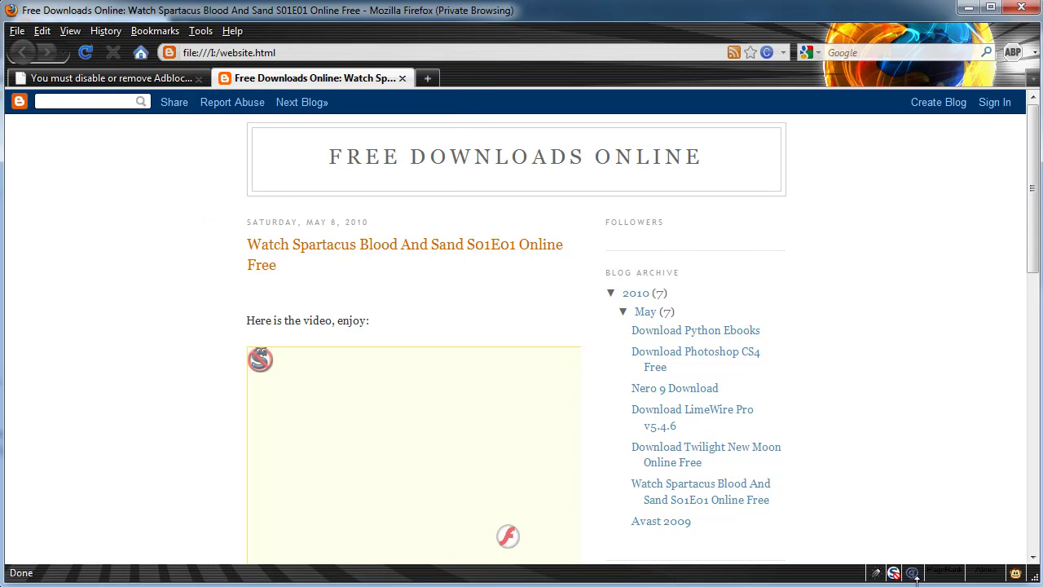
pyautogui.click(893, 573)
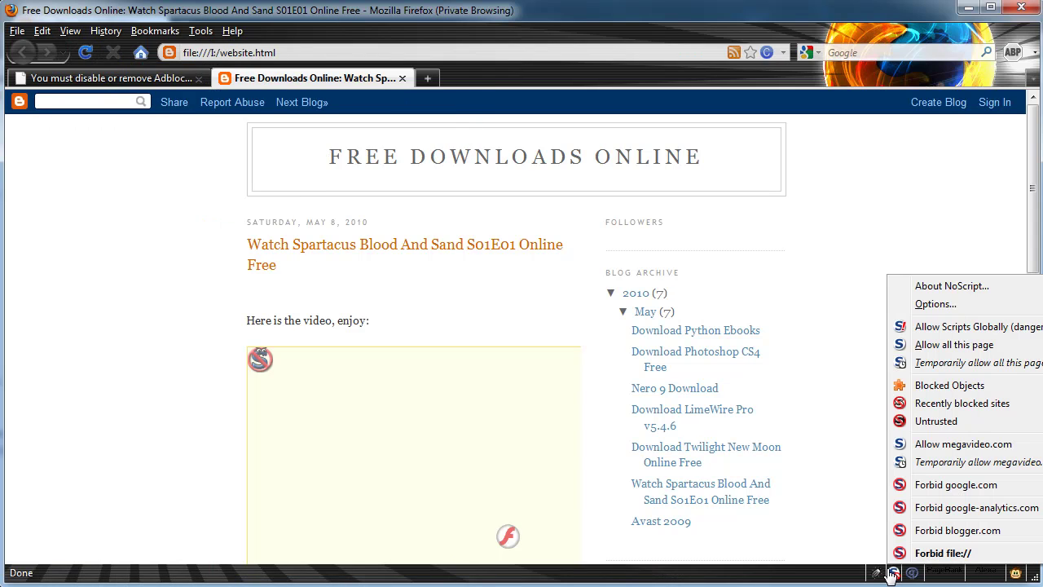
pyautogui.click(929, 363)
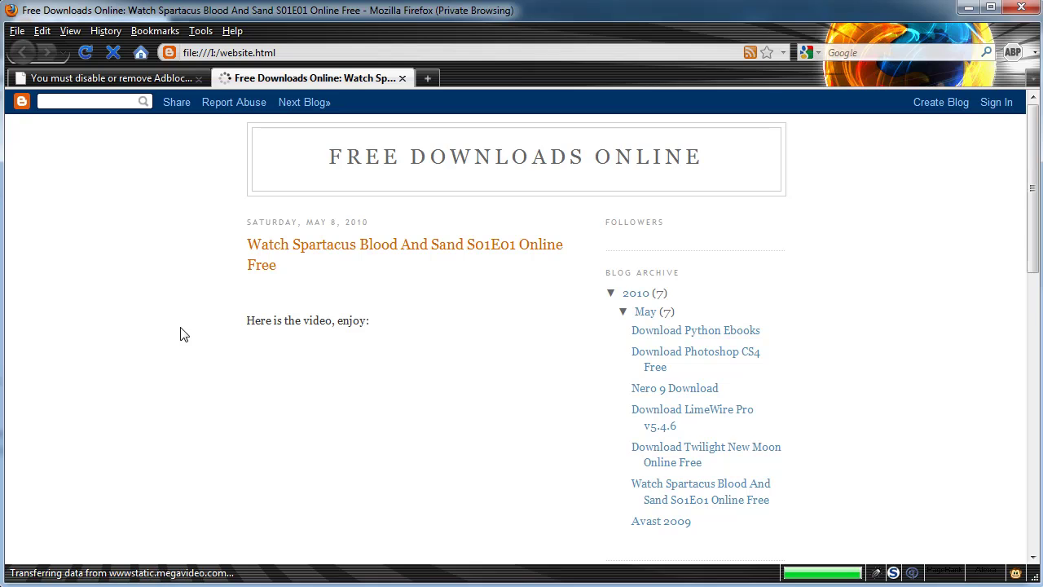
pyautogui.scroll(-3, 200, 326)
pyautogui.click(485, 382)
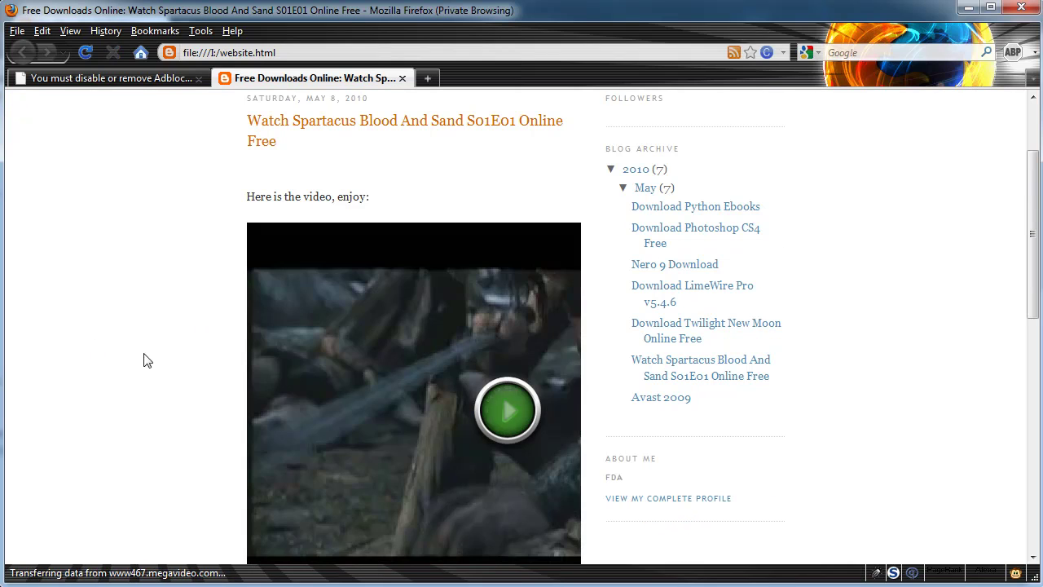
pyautogui.scroll(-2, 148, 413)
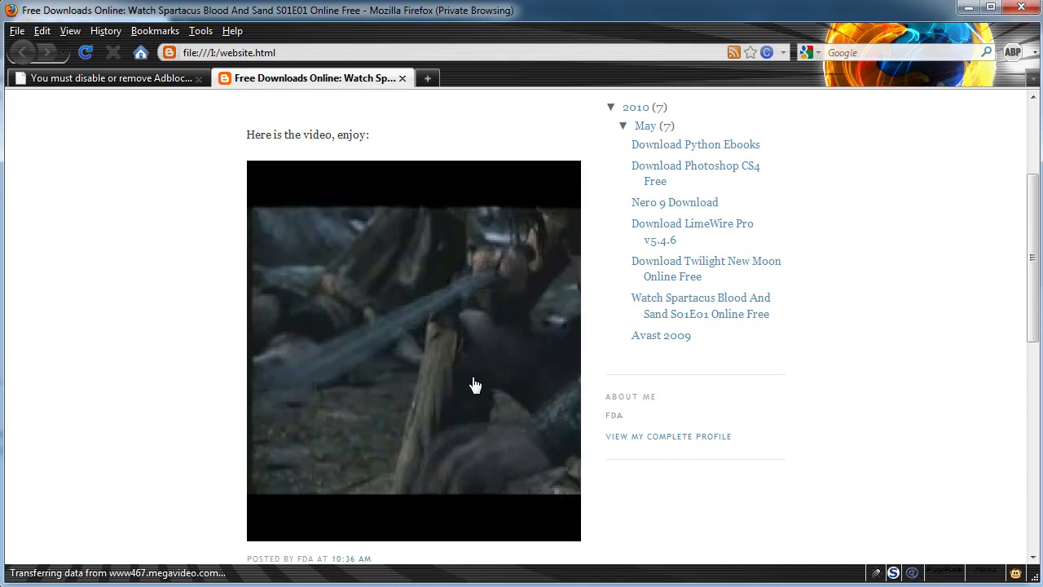
pyautogui.scroll(-2, 184, 297)
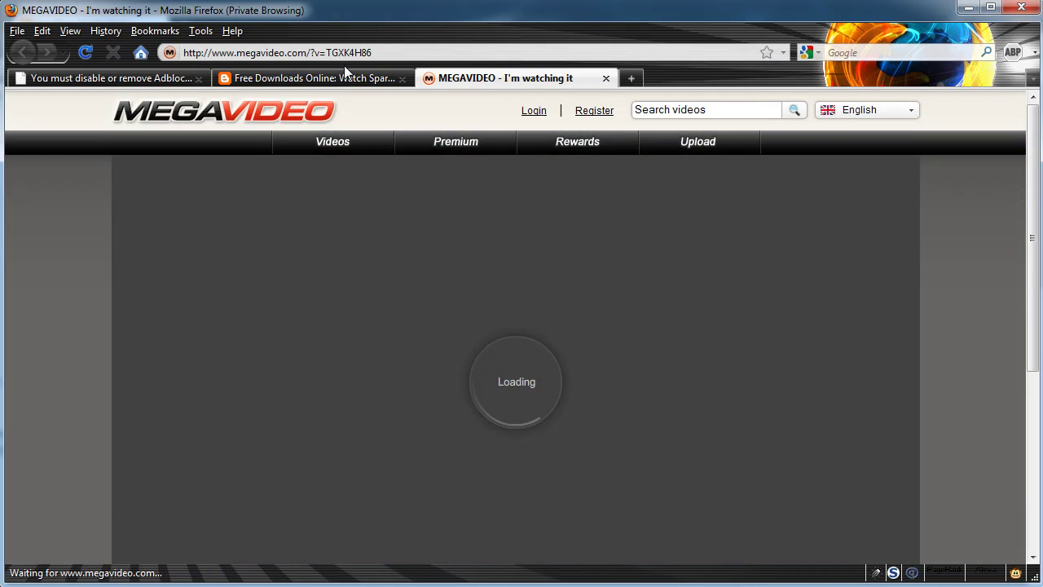
# Play the video on MEGAVIDEO, close the popunder ad, then close the local and MEGAVIDEO tabs.
pyautogui.click(348, 79)
pyautogui.click(477, 80)
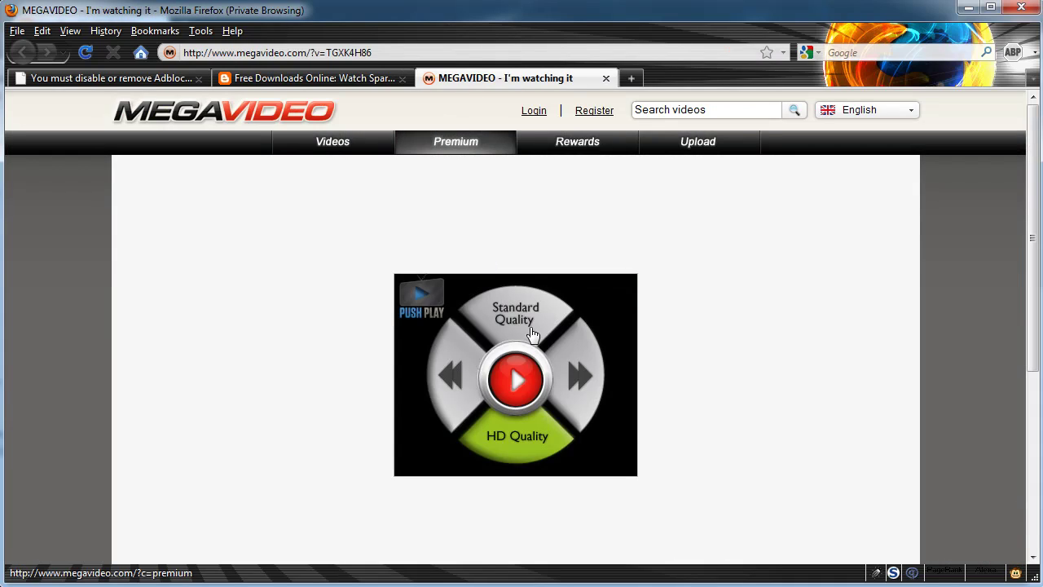
pyautogui.click(515, 381)
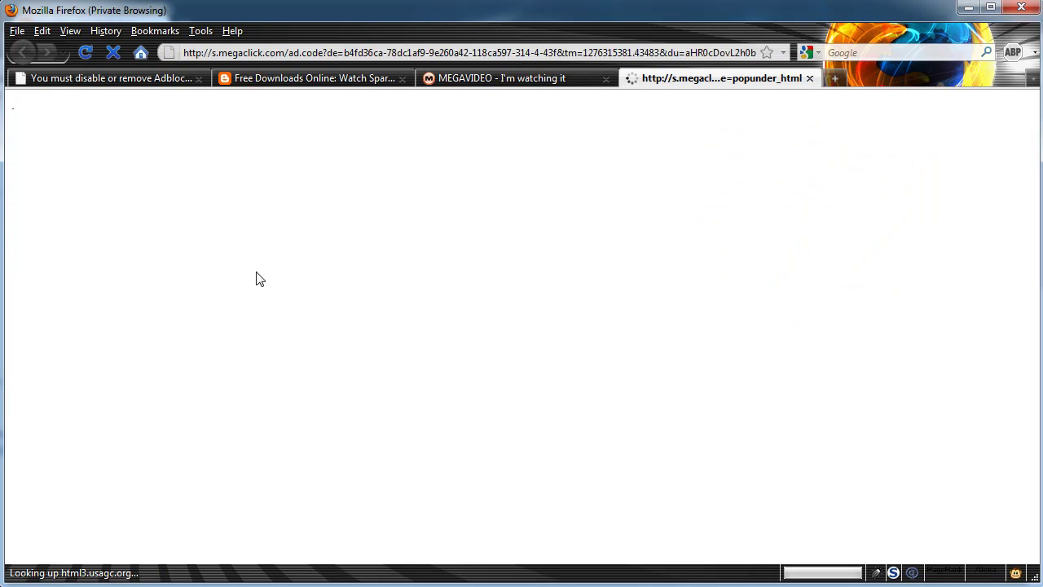
pyautogui.click(809, 78)
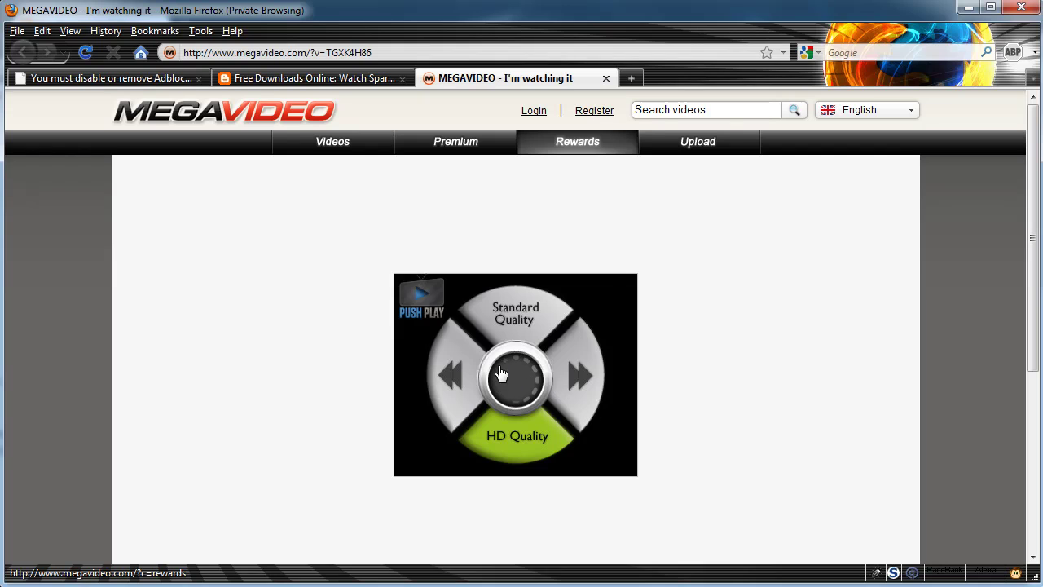
pyautogui.click(277, 79)
pyautogui.click(300, 52)
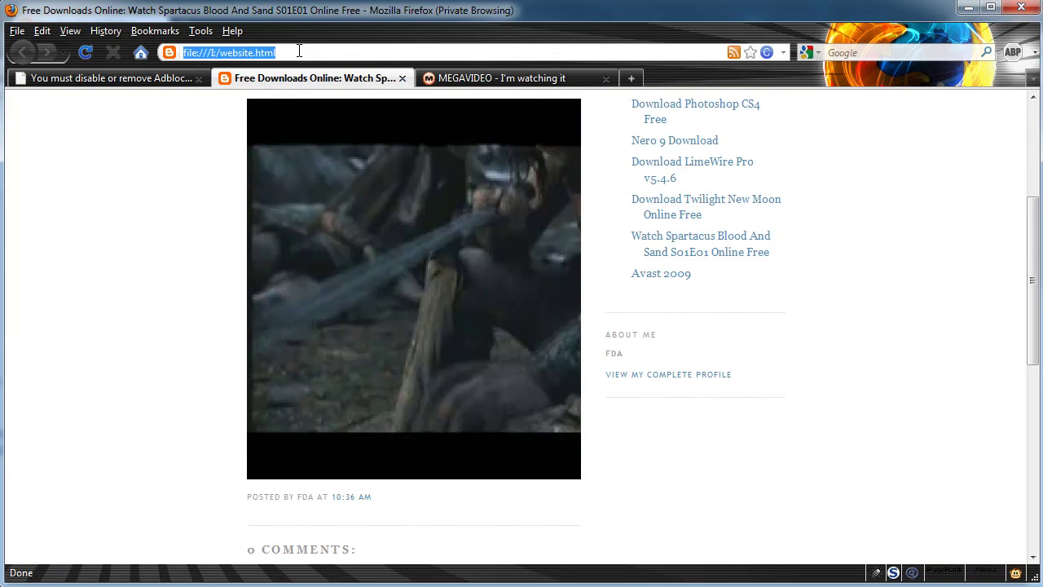
pyautogui.click(401, 79)
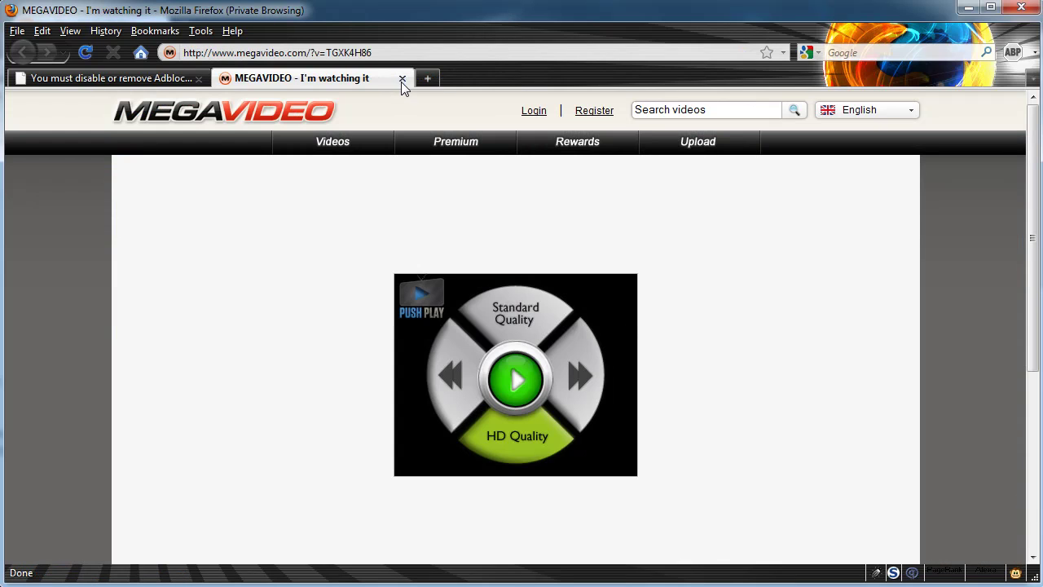
pyautogui.click(402, 78)
pyautogui.click(273, 53)
# Load the 1080p wallpapers blog via '1080pwal' and allow its scripts in NoScript.
pyautogui.write('1')
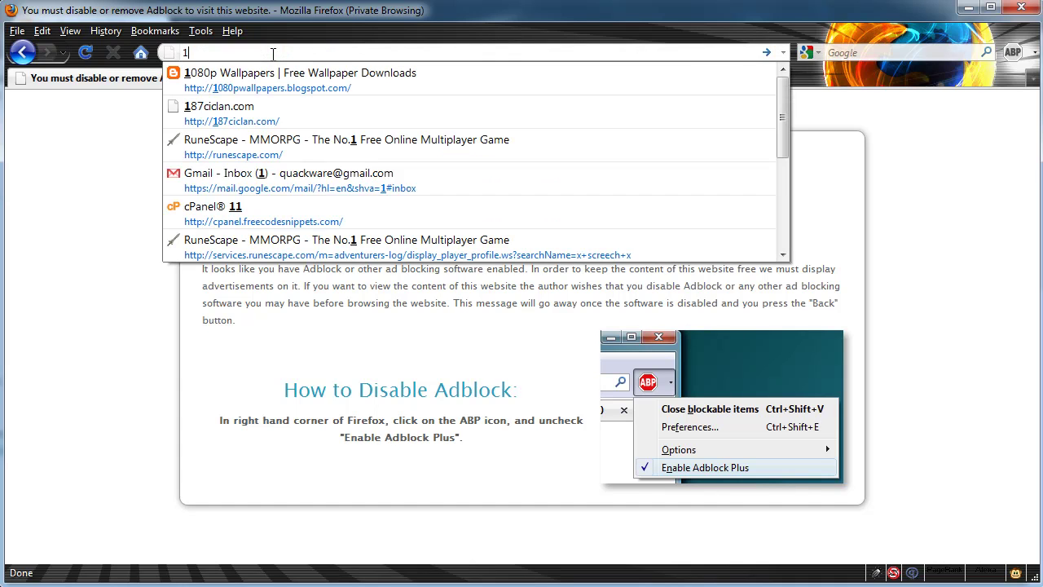
pyautogui.write('080pwal')
pyautogui.press('Down')
pyautogui.press('Return')
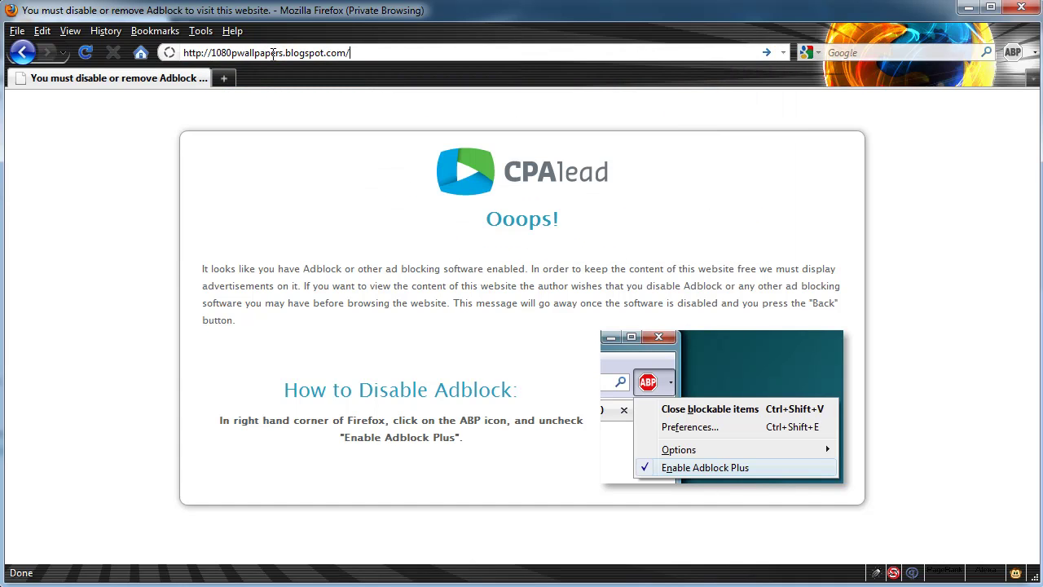
pyautogui.scroll(-1, 1017, 110)
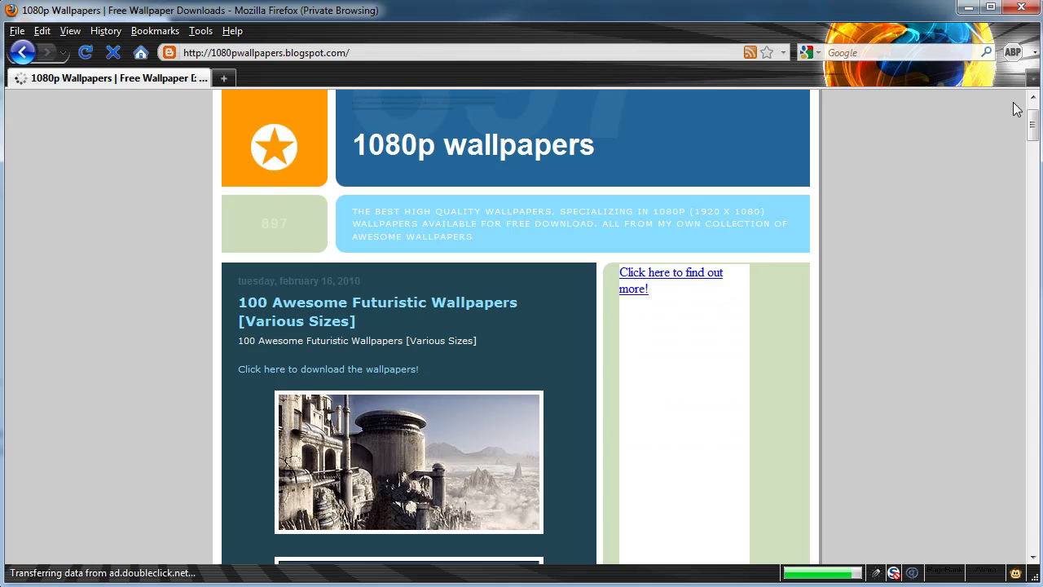
pyautogui.click(894, 573)
pyautogui.click(929, 362)
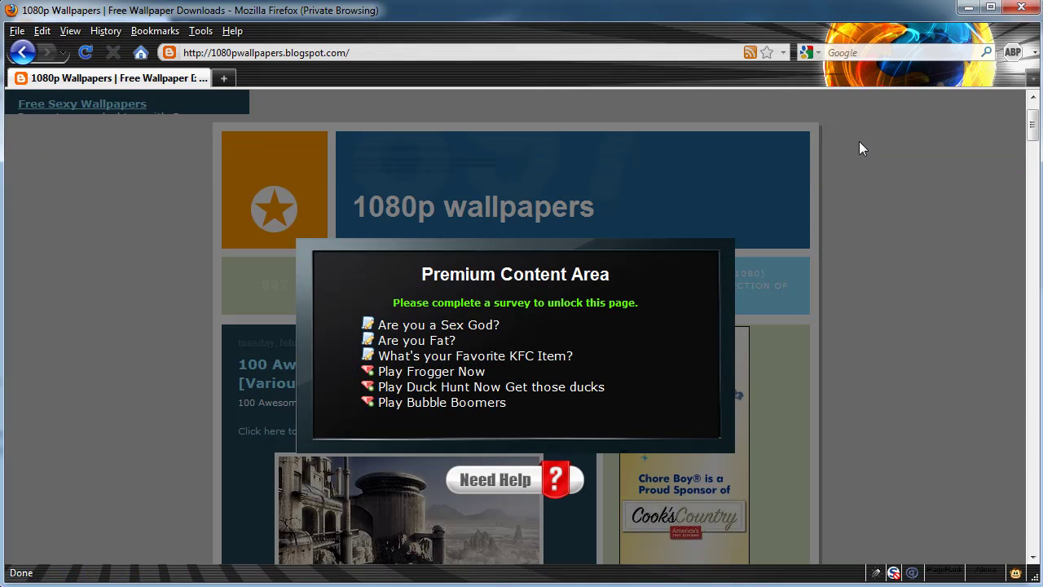
# View the wallpaper blog's page source and select the survey gateway script line.
pyautogui.rightClick(75, 262)
pyautogui.click(163, 577)
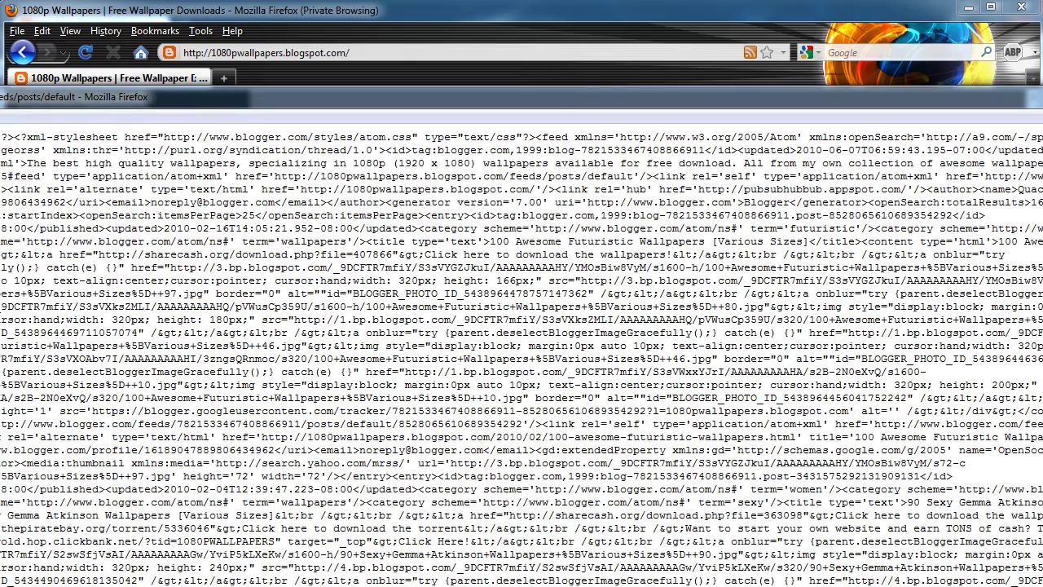
pyautogui.scroll(-10, 180, 252)
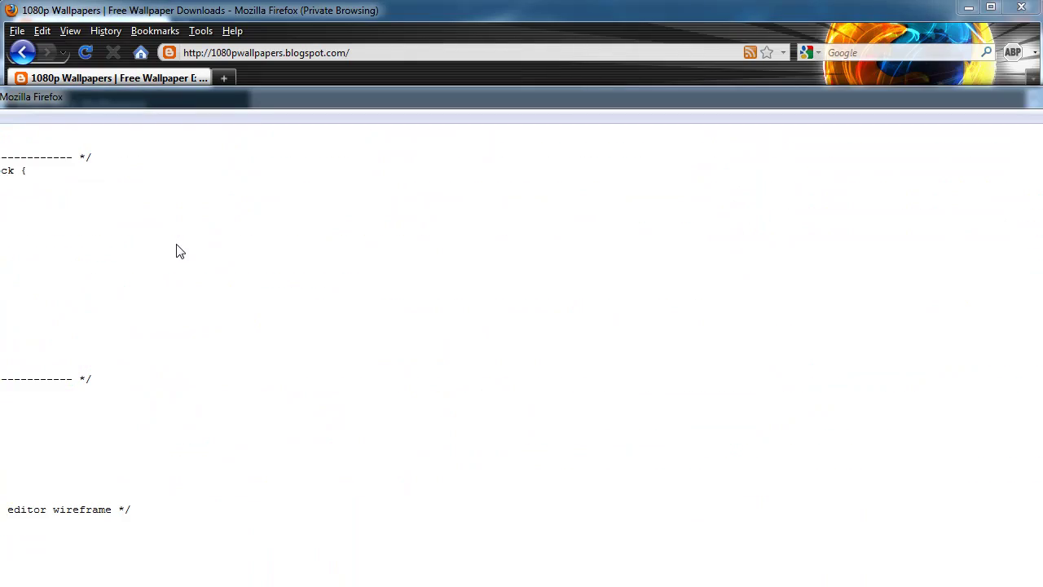
pyautogui.scroll(-3, 45, 352)
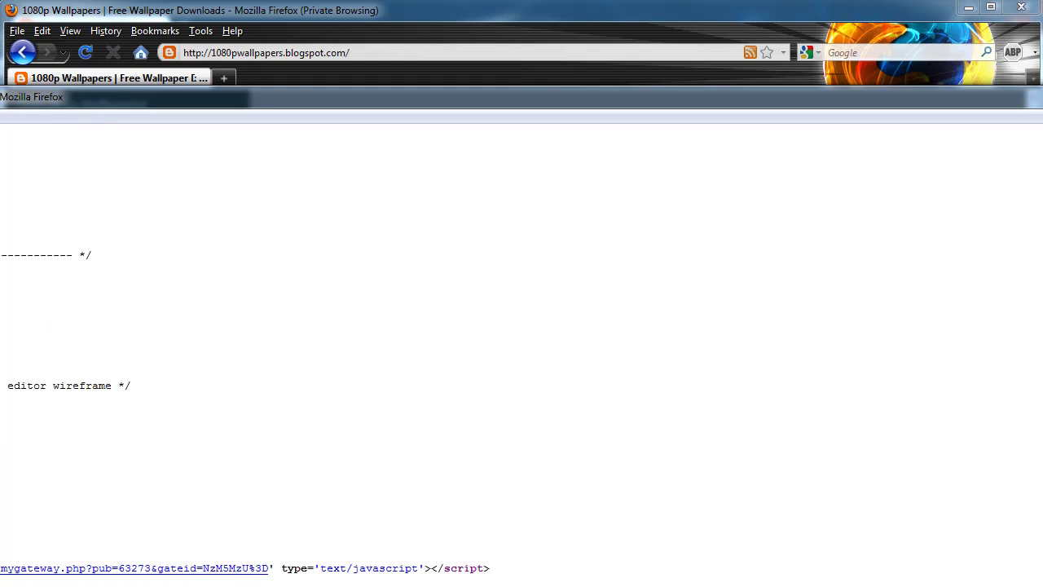
pyautogui.tripleClick(245, 568)
pyautogui.click(69, 419)
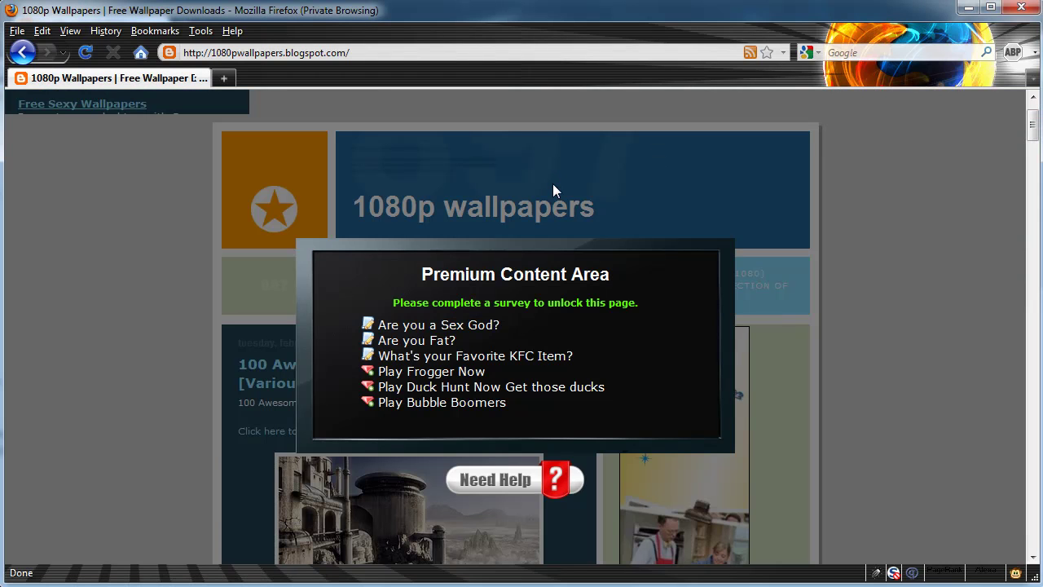
# Scroll through the rest of the source, then close Firefox and confirm leaving the page.
pyautogui.scroll(-3, 337, 353)
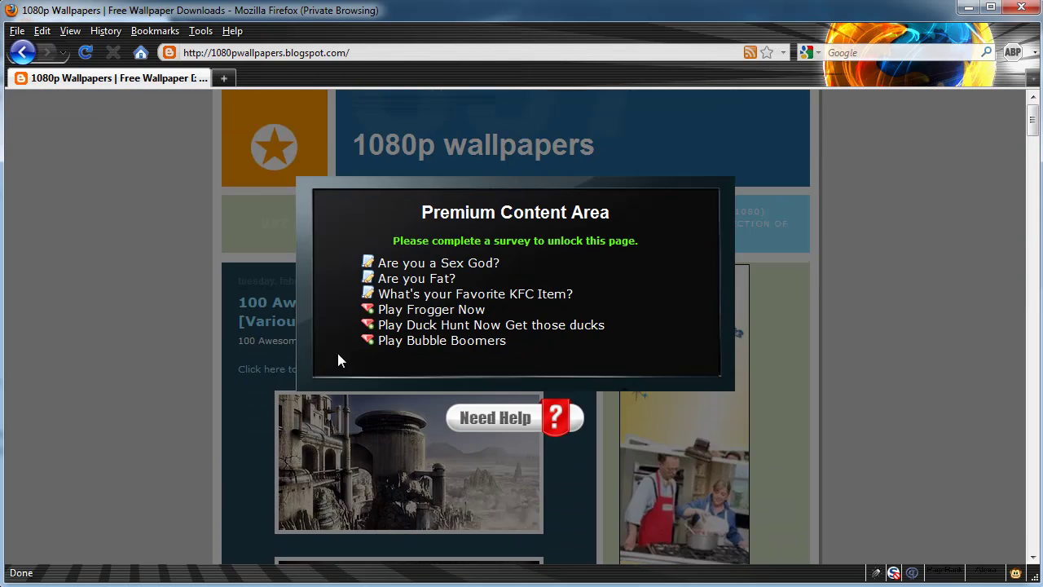
pyautogui.scroll(-2, 338, 280)
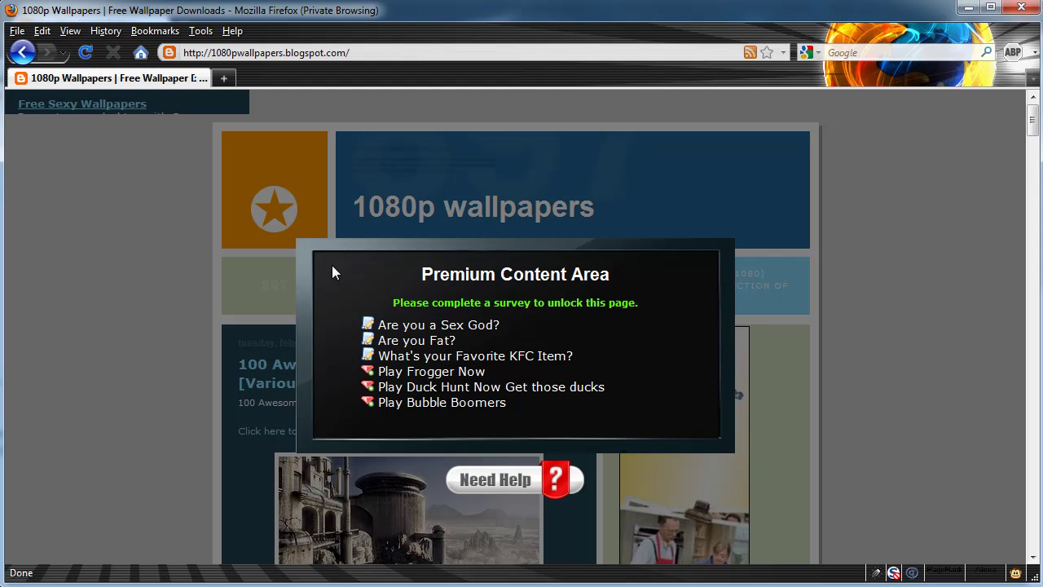
pyautogui.scroll(-3, 332, 267)
pyautogui.scroll(-2, 329, 268)
pyautogui.click(1021, 8)
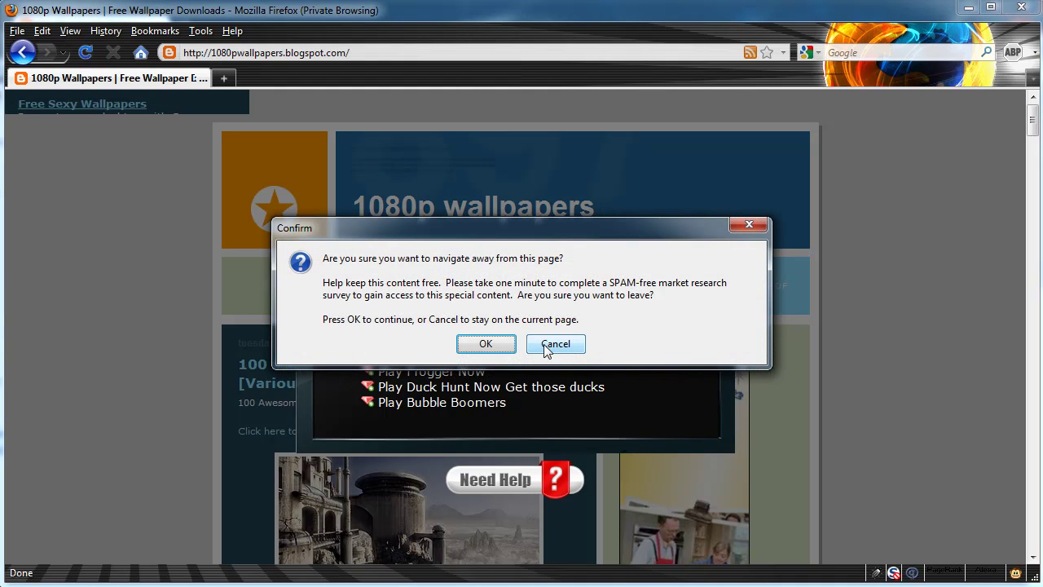
pyautogui.click(499, 346)
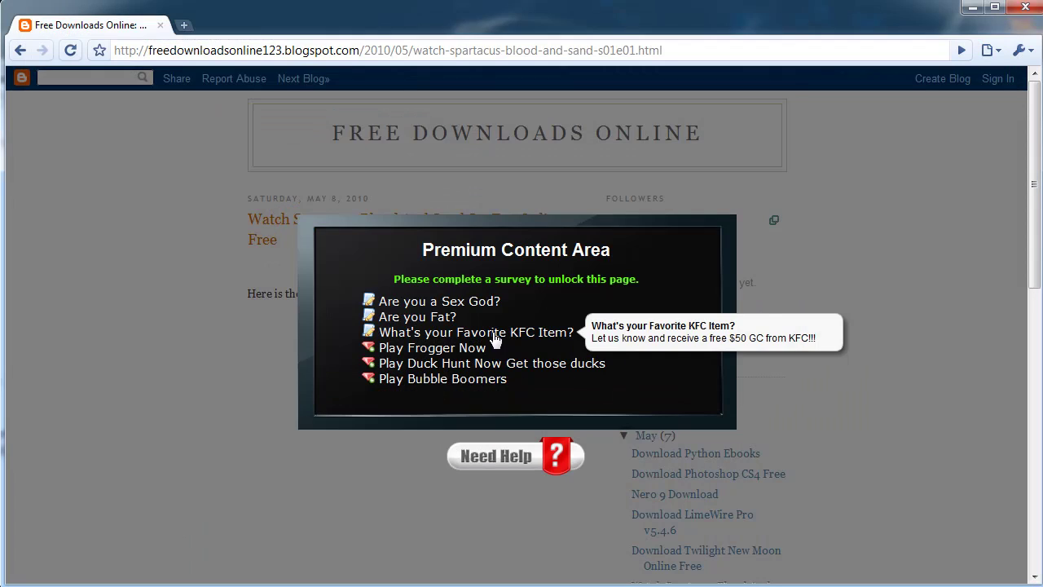
# Load quack-ware.com in a new browser tab.
pyautogui.click(184, 25)
pyautogui.write('qu')
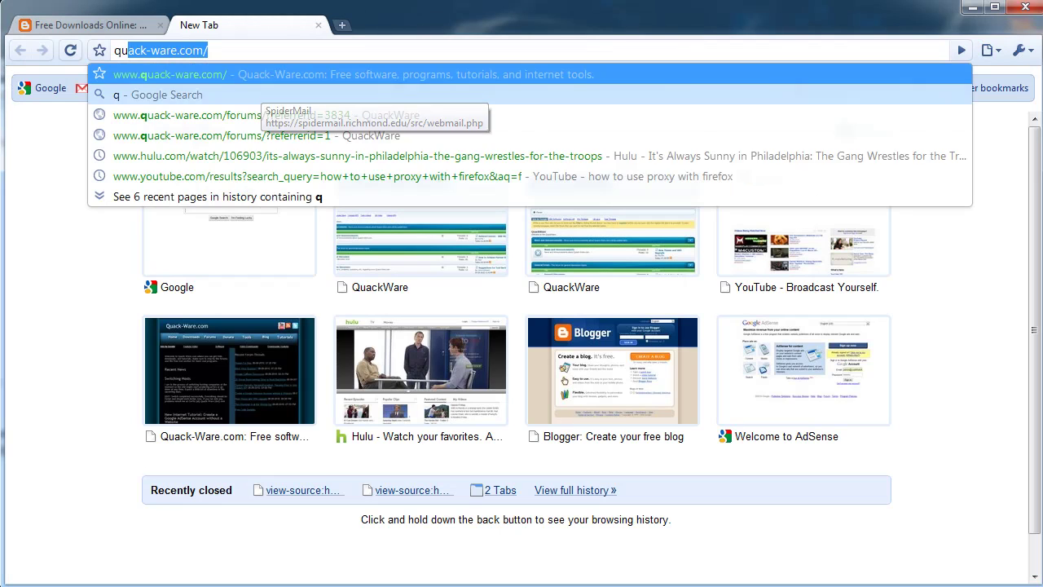
pyautogui.write('ack-ware.c')
pyautogui.press('Return')
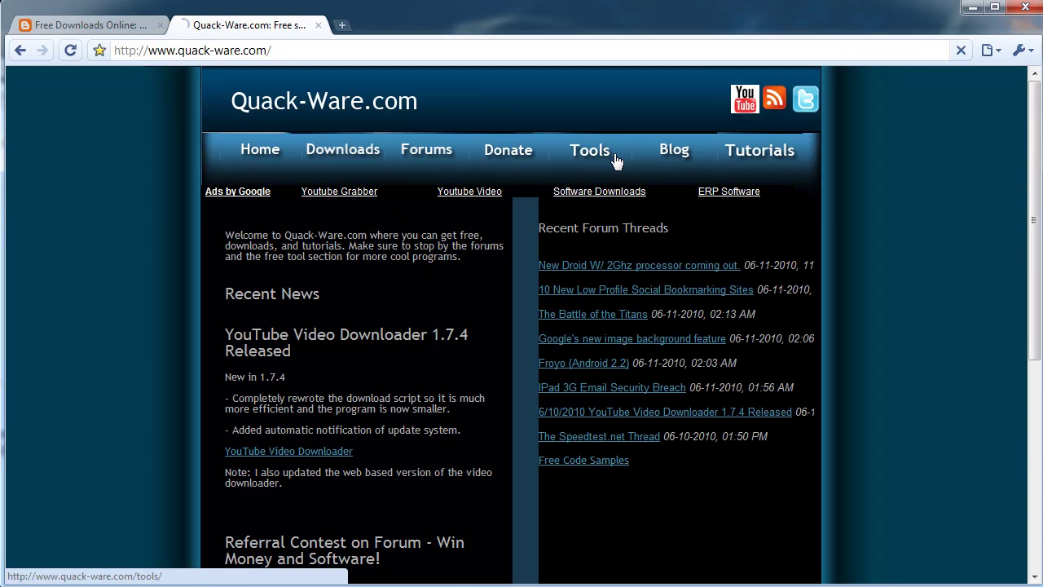
# Navigate through the QuackWare Tools page to the QuackWare forums.
pyautogui.click(618, 163)
pyautogui.scroll(-2, 129, 299)
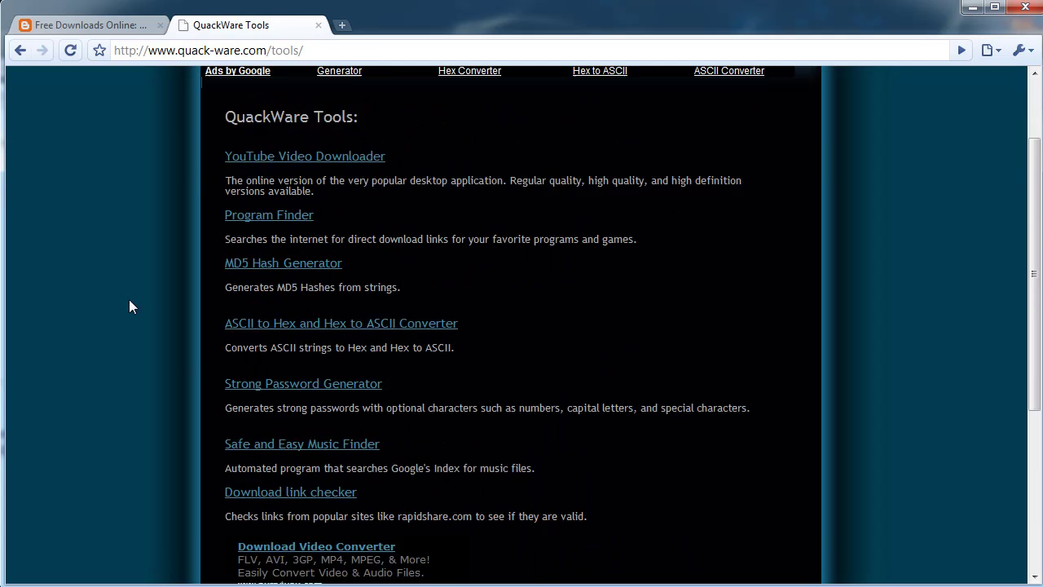
pyautogui.scroll(-3, 236, 275)
pyautogui.scroll(5, 341, 281)
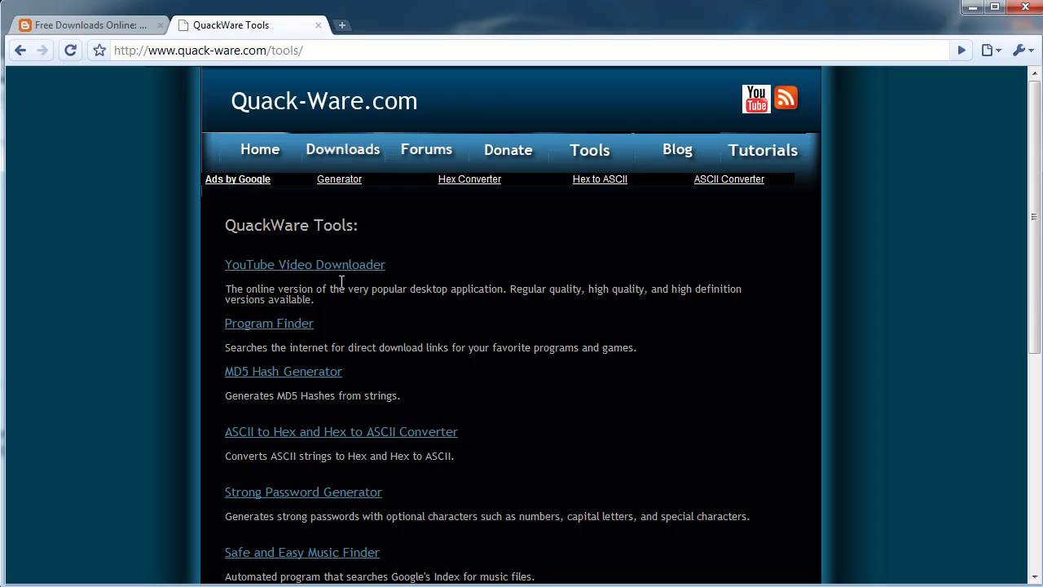
pyautogui.click(439, 161)
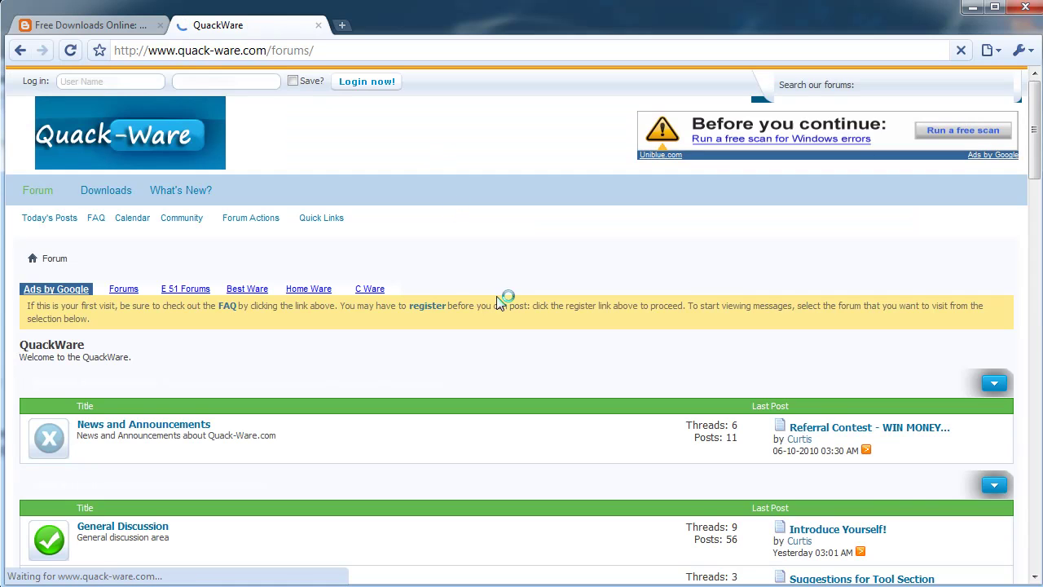
pyautogui.scroll(-6, 472, 252)
pyautogui.scroll(-10, 477, 253)
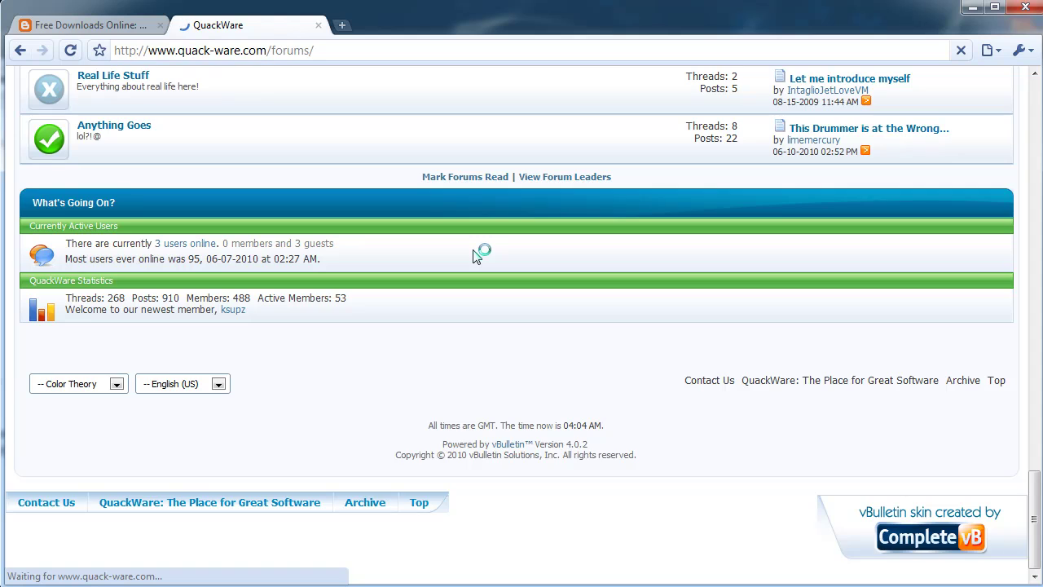
pyautogui.scroll(15, 479, 245)
pyautogui.click(114, 25)
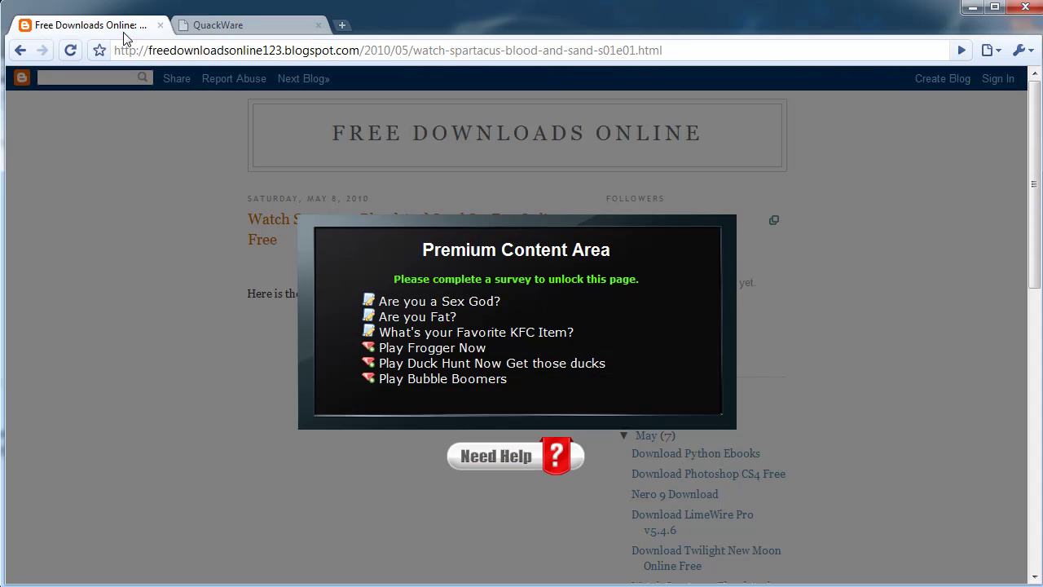
pyautogui.click(971, 8)
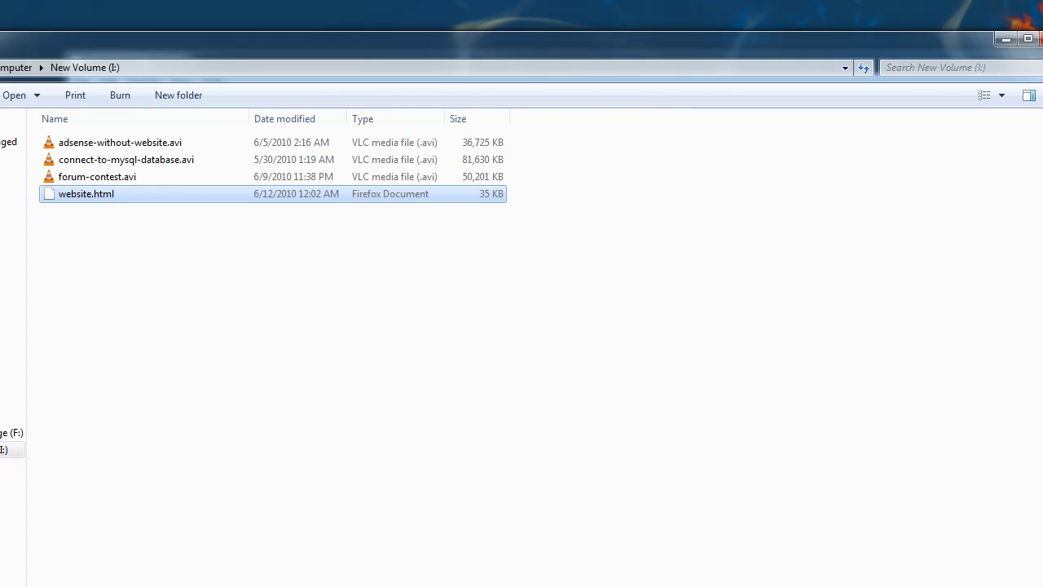
pyautogui.hotkey('alt', 'Tab')
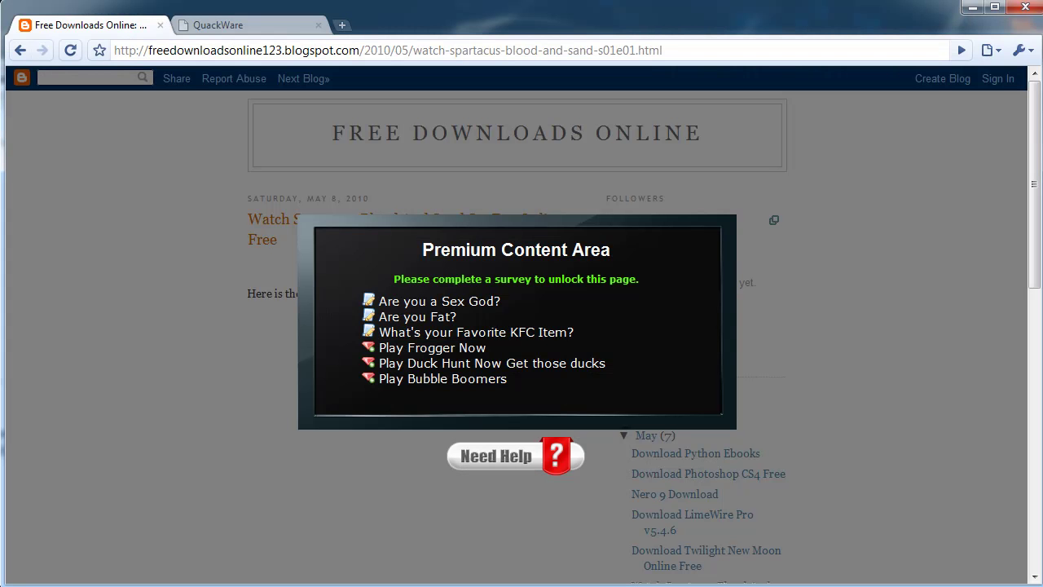